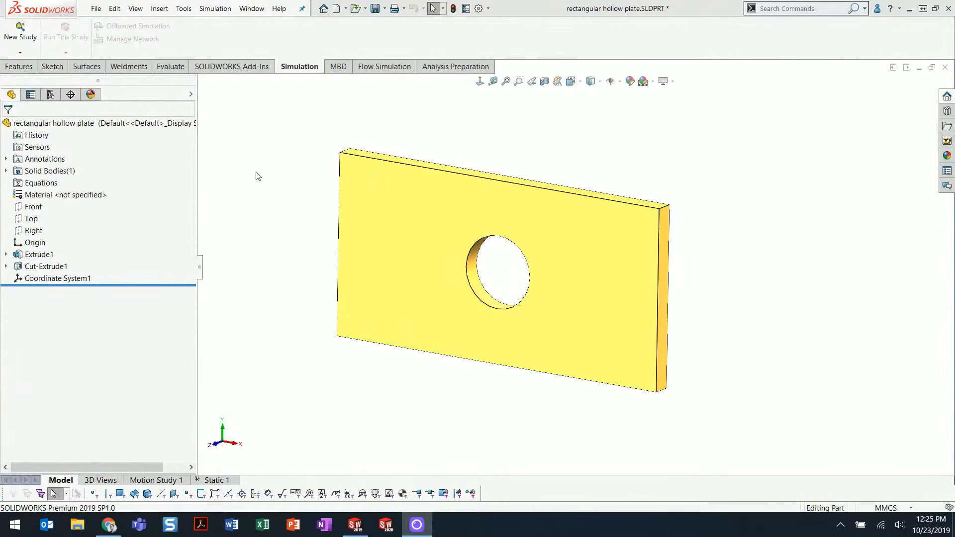
# Create a new Static simulation study named "youtube study" for the rectangular hollow plate.
pyautogui.moveTo(262, 166); pyautogui.dragTo(314, 182, button='middle')
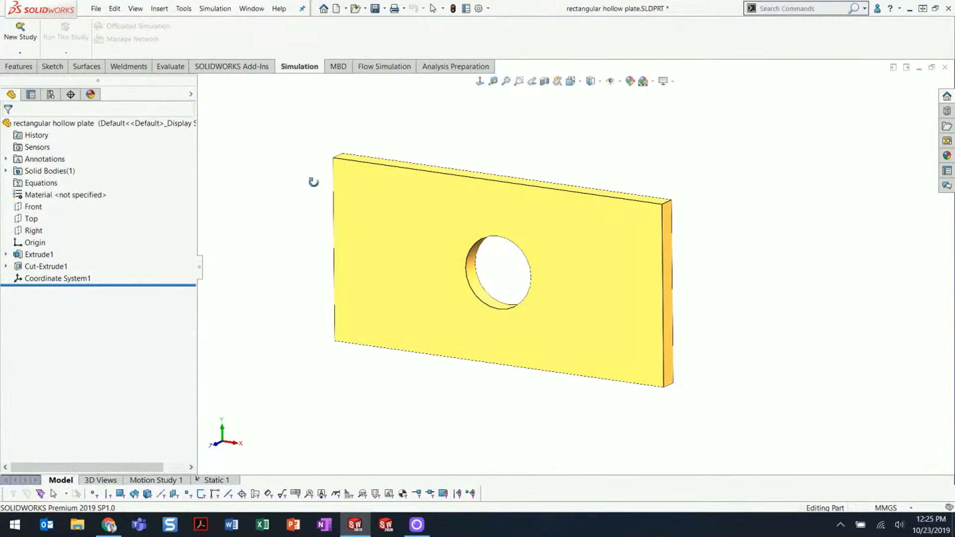
pyautogui.press('Escape')
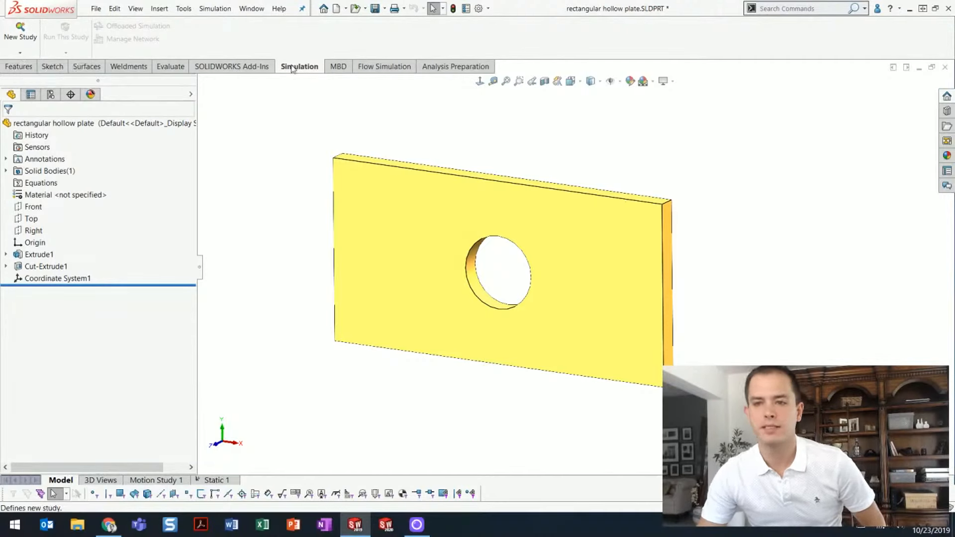
pyautogui.click(18, 36)
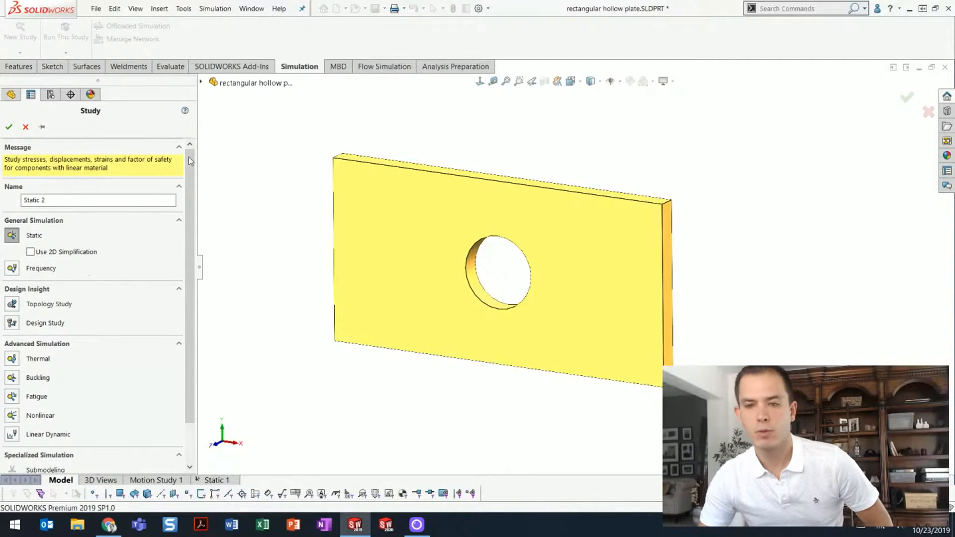
pyautogui.scroll(-3, 194, 171)
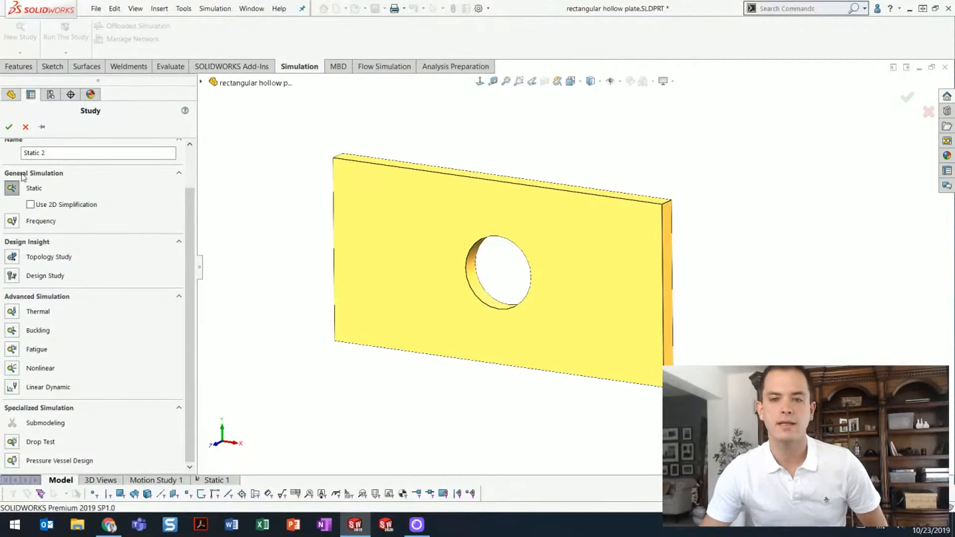
pyautogui.tripleClick(63, 154)
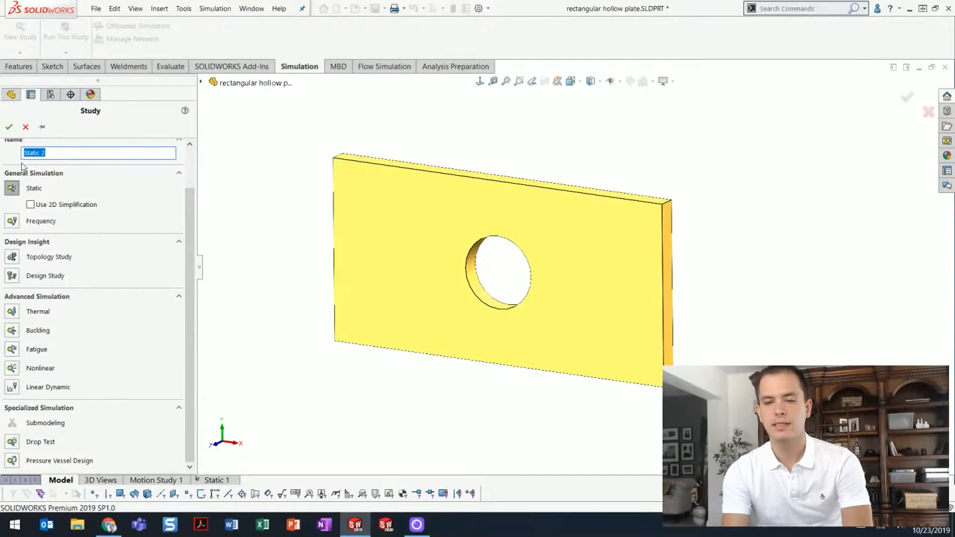
pyautogui.write('you')
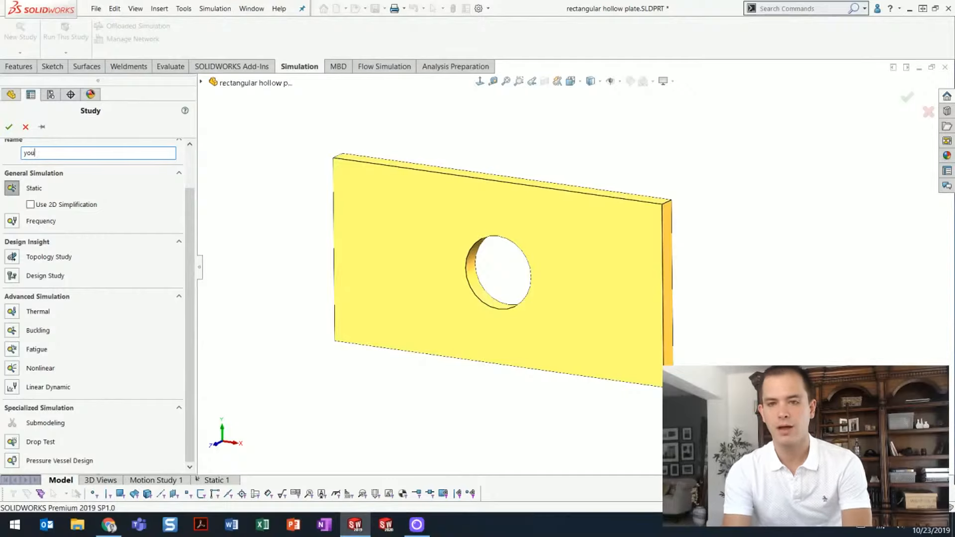
pyautogui.write('tube study')
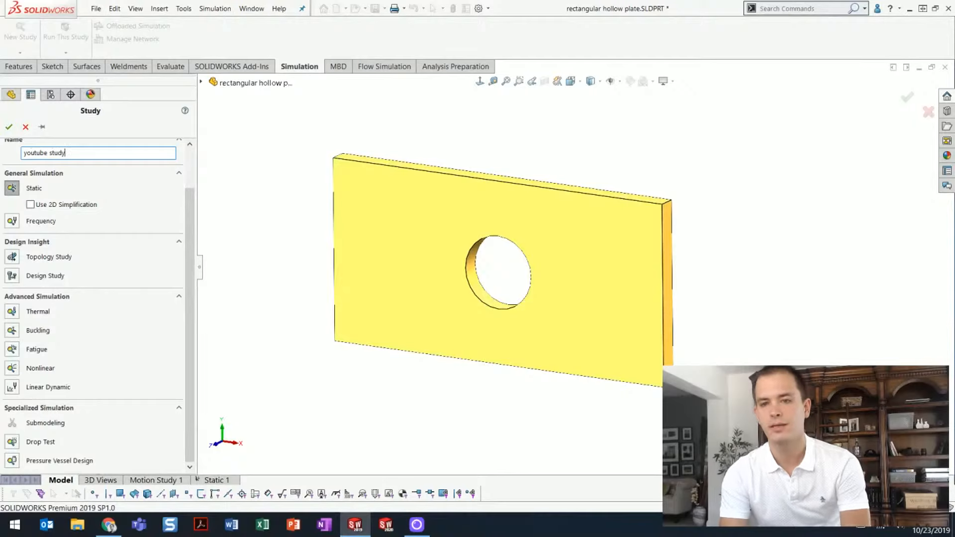
pyautogui.click(9, 131)
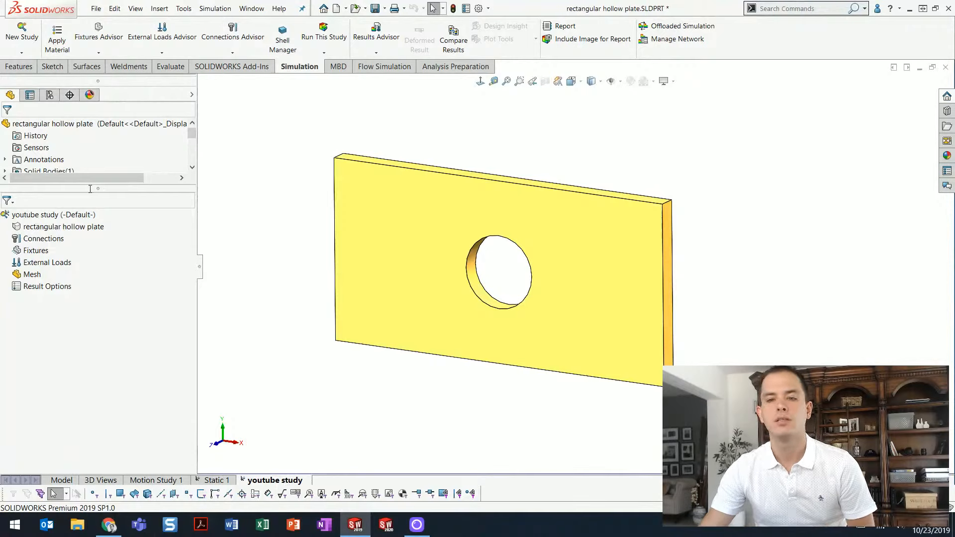
# Give the feature tree more room above the simulation study tree.
pyautogui.moveTo(90, 191); pyautogui.dragTo(92, 224)
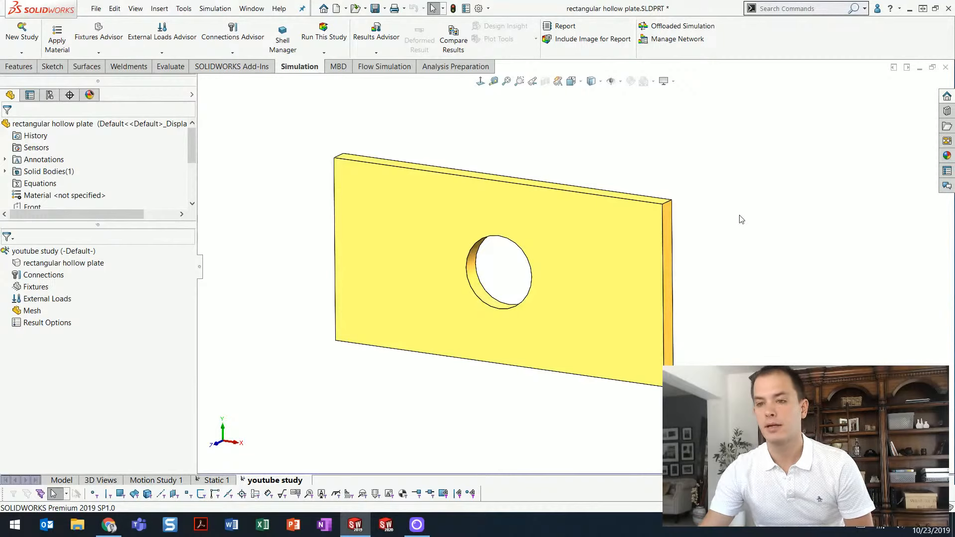
pyautogui.moveTo(733, 249); pyautogui.dragTo(734, 272, button='middle')
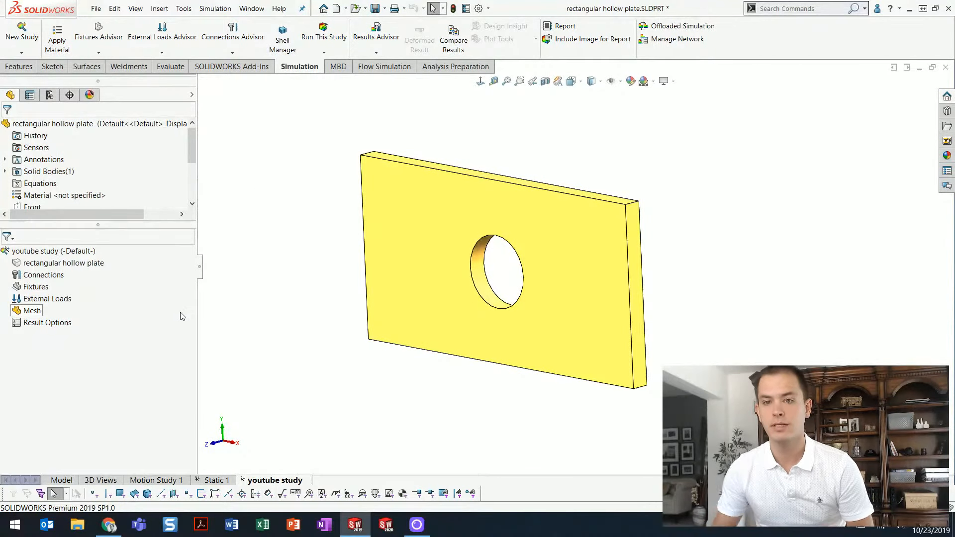
pyautogui.click(61, 480)
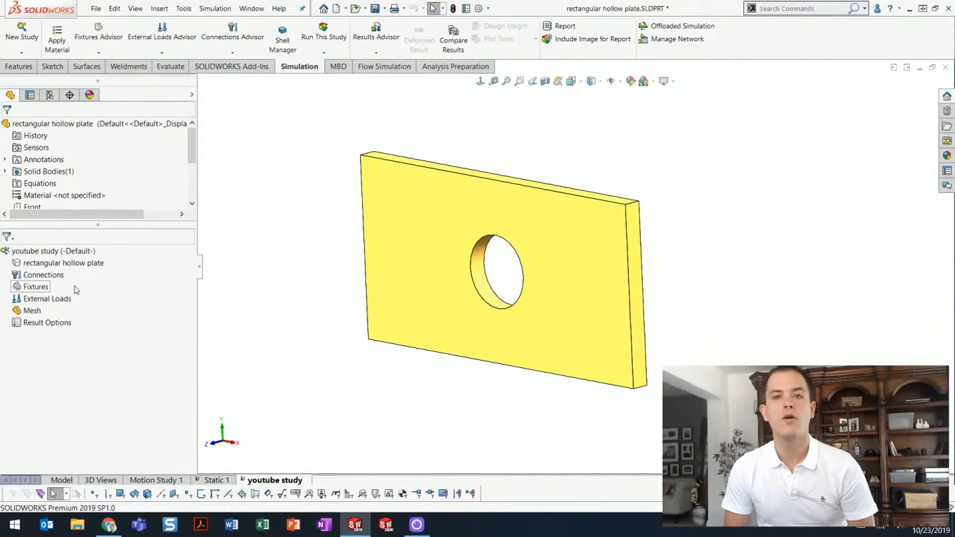
pyautogui.moveTo(128, 225); pyautogui.dragTo(129, 247)
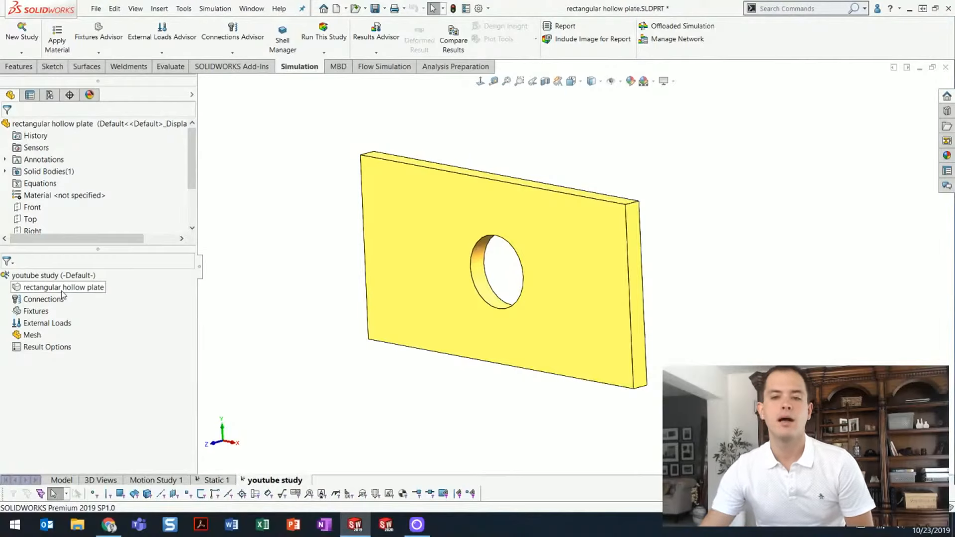
# Open the material library for the plate in the study and select AISI 1020 from the Steel category.
pyautogui.rightClick(63, 288)
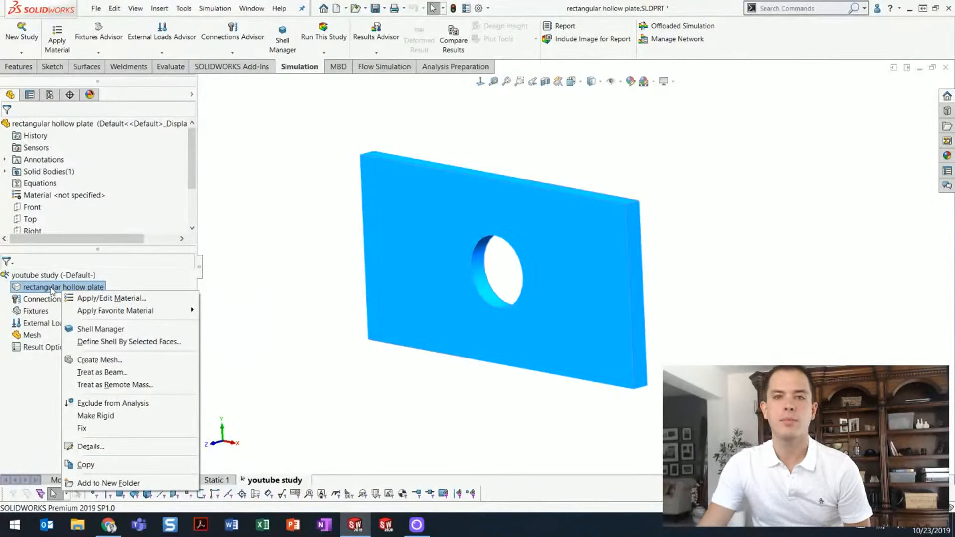
pyautogui.click(106, 299)
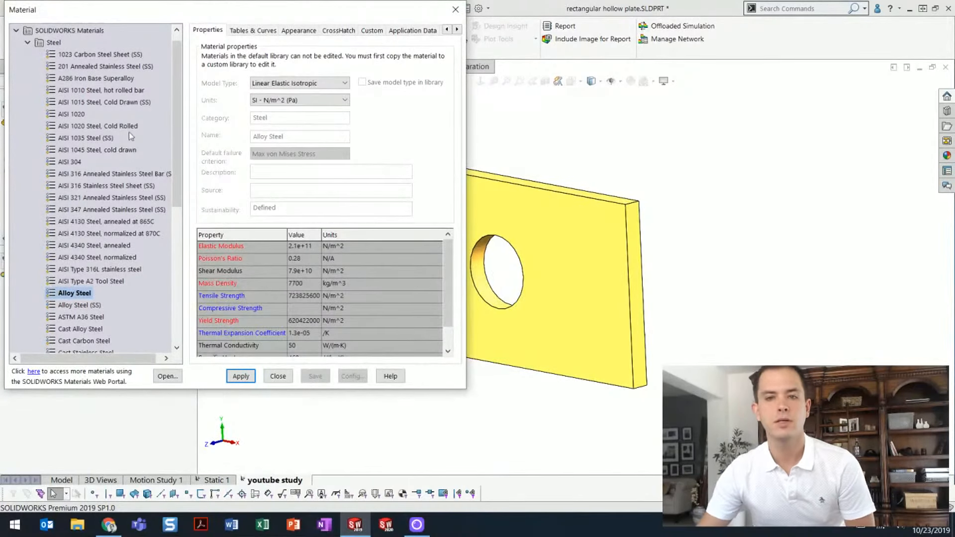
pyautogui.moveTo(169, 8); pyautogui.dragTo(343, 54)
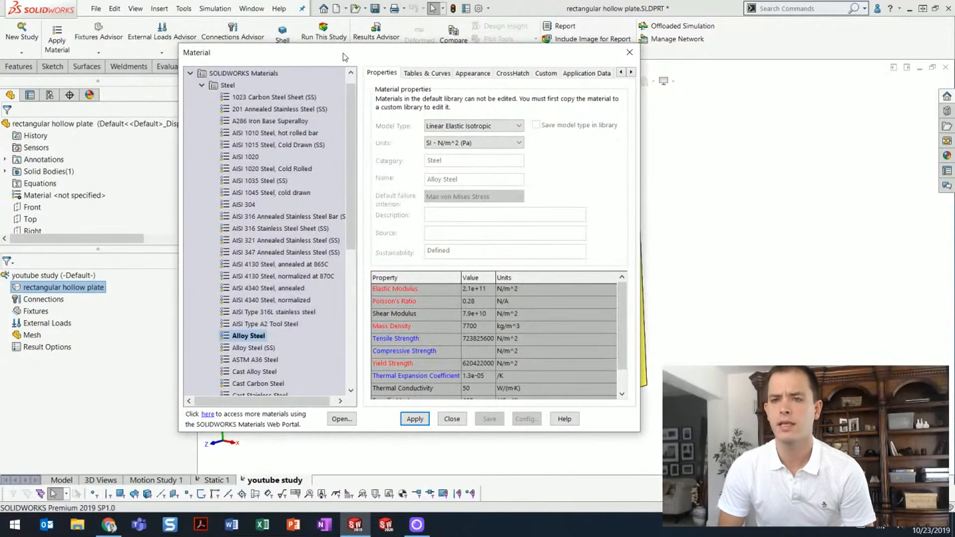
pyautogui.click(206, 87)
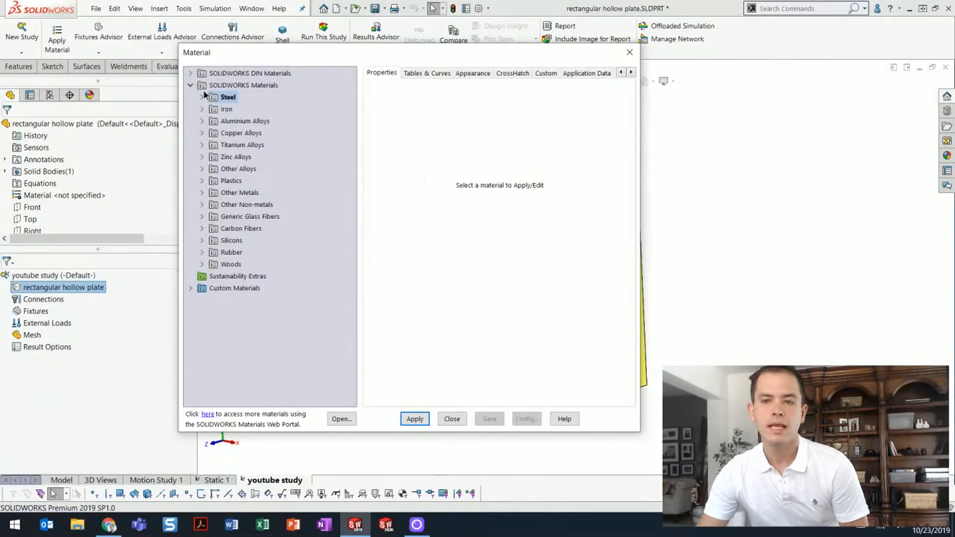
pyautogui.click(202, 97)
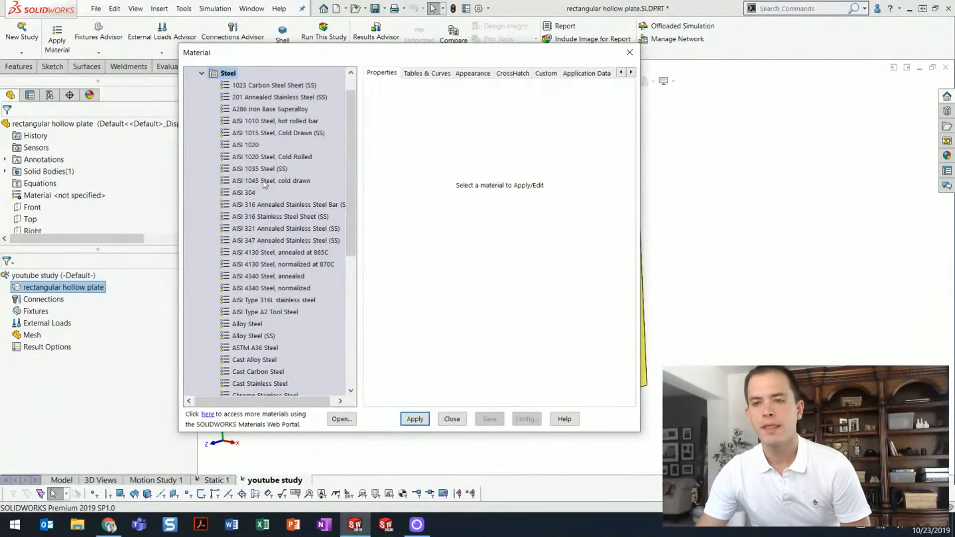
pyautogui.click(249, 147)
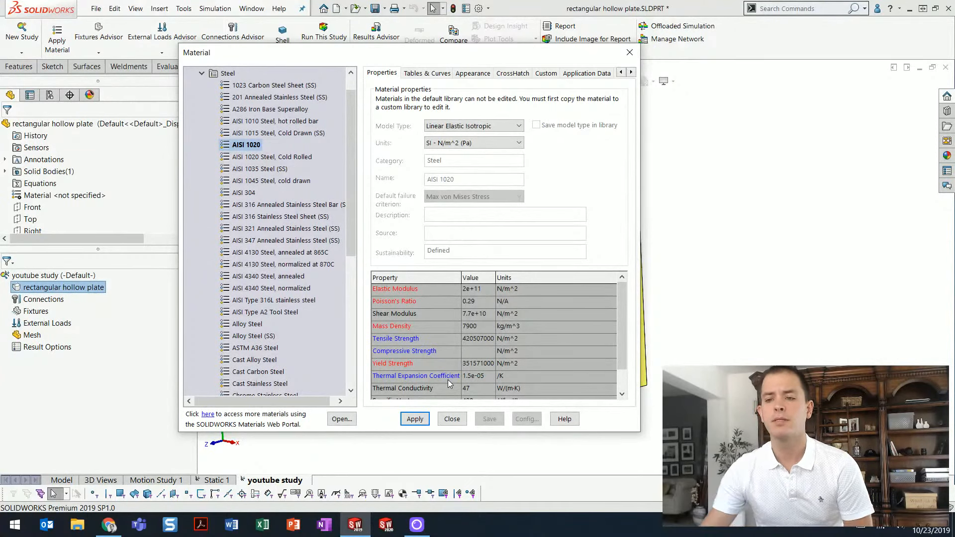
# Browse the Aluminium Alloys category and select 6061-T6 (SS) to view its properties.
pyautogui.scroll(-5, 284, 270)
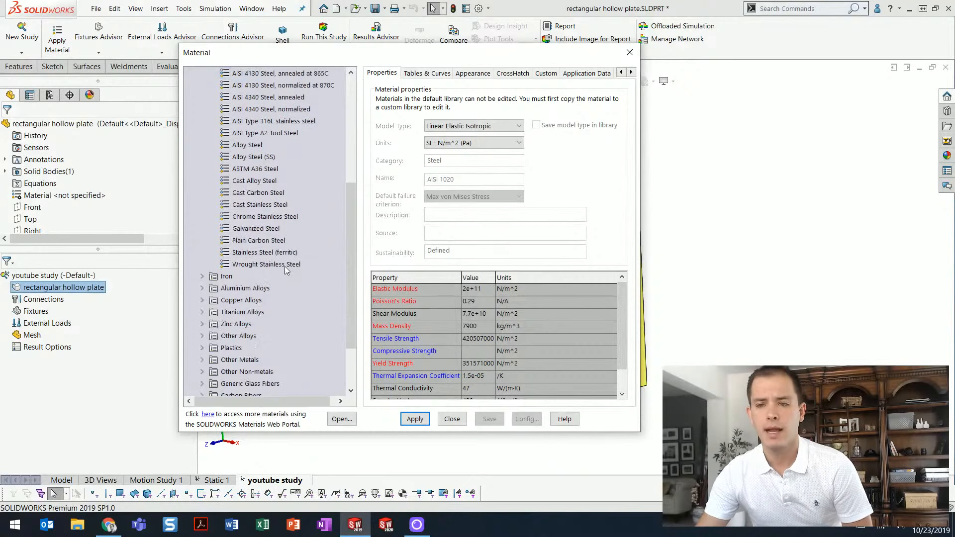
pyautogui.click(202, 288)
pyautogui.scroll(-6, 253, 299)
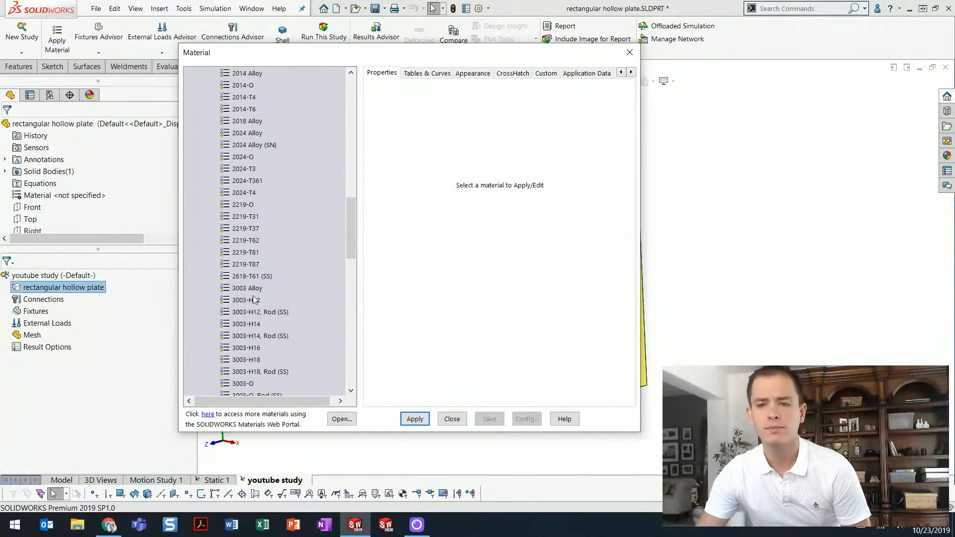
pyautogui.scroll(-9, 255, 301)
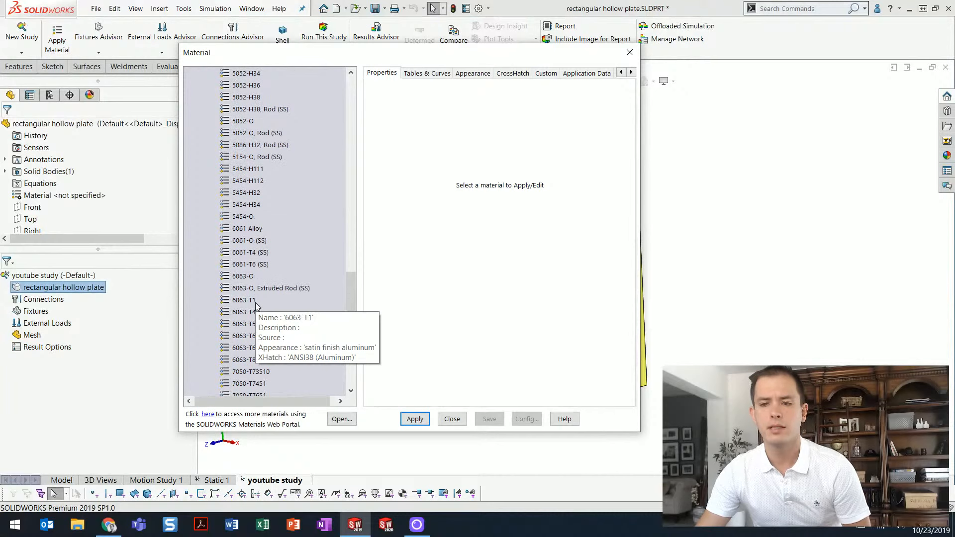
pyautogui.click(251, 265)
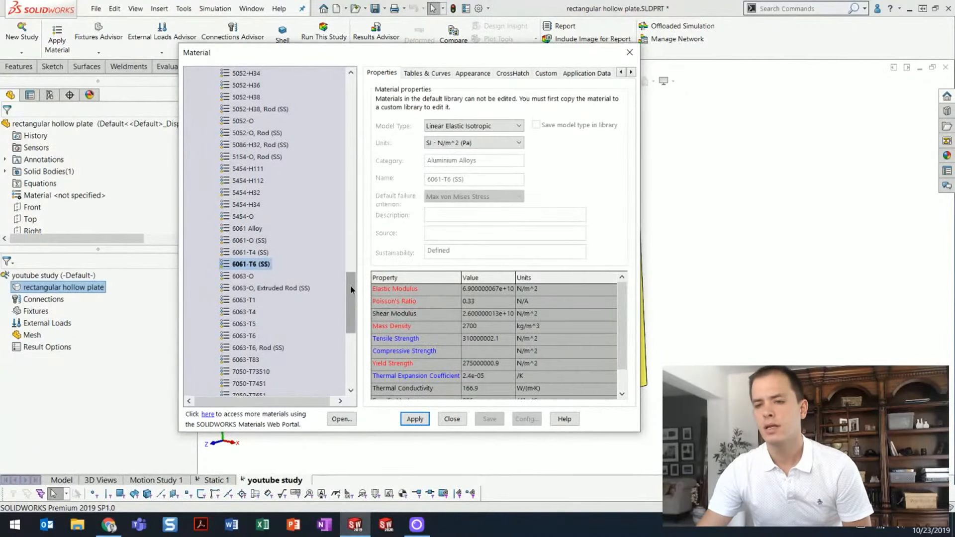
# Apply AISI 1020 steel to the plate and close the material library.
pyautogui.moveTo(350, 285); pyautogui.dragTo(341, 72)
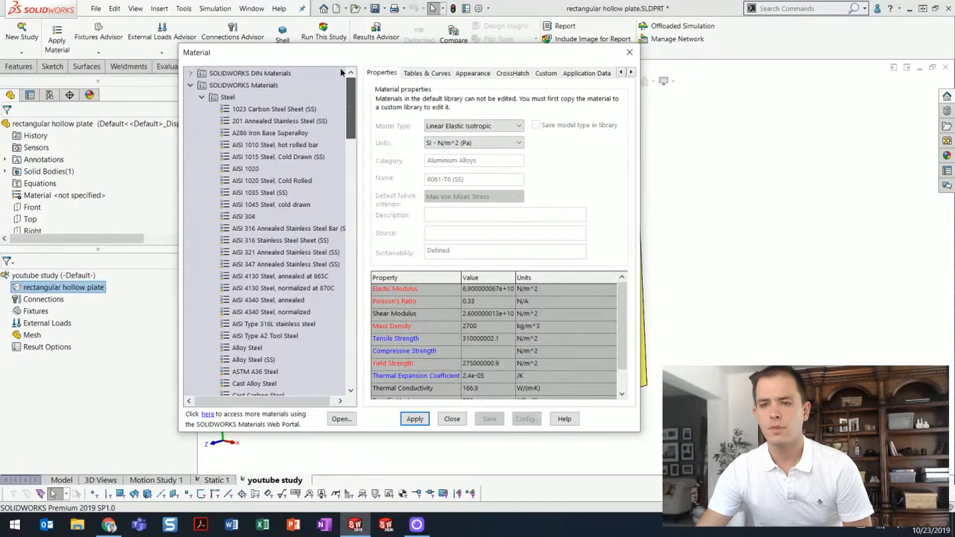
pyautogui.click(245, 169)
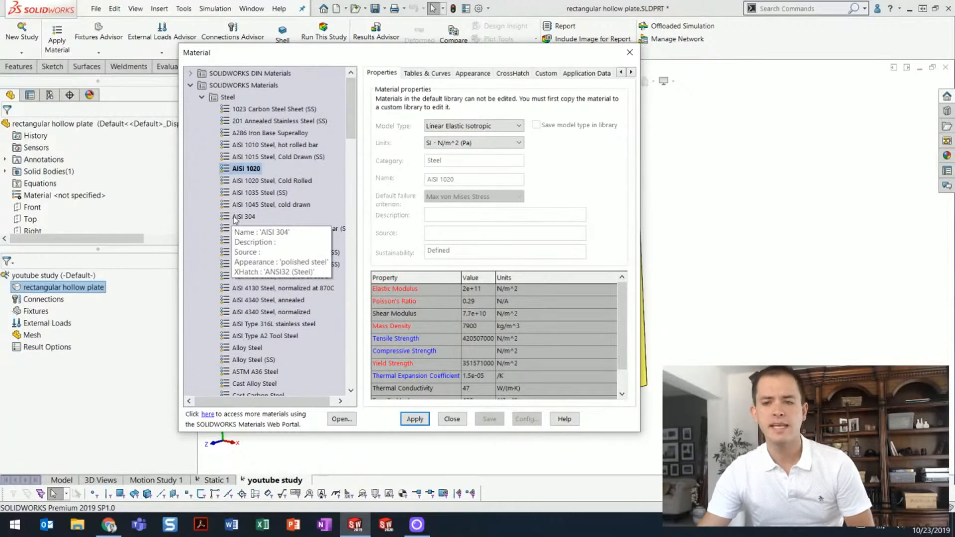
pyautogui.click(415, 419)
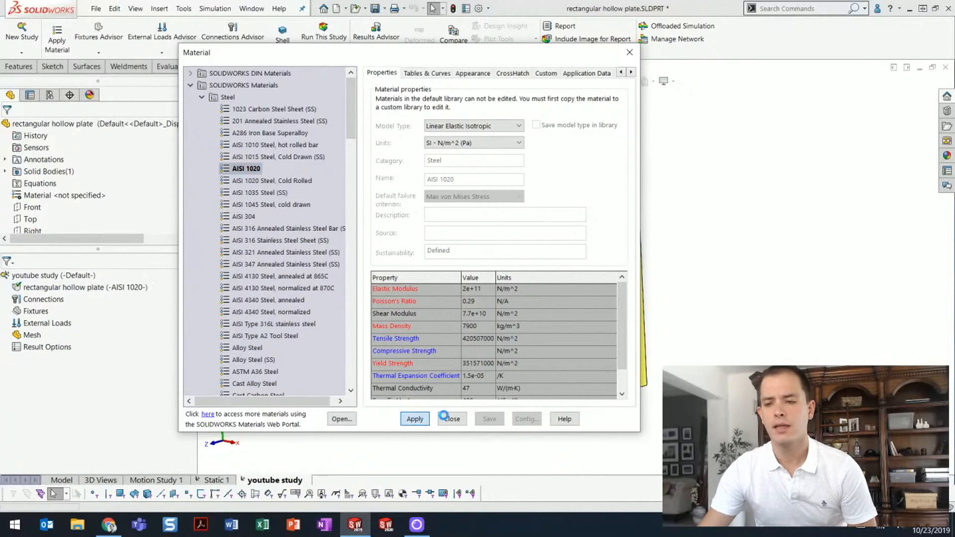
pyautogui.click(451, 419)
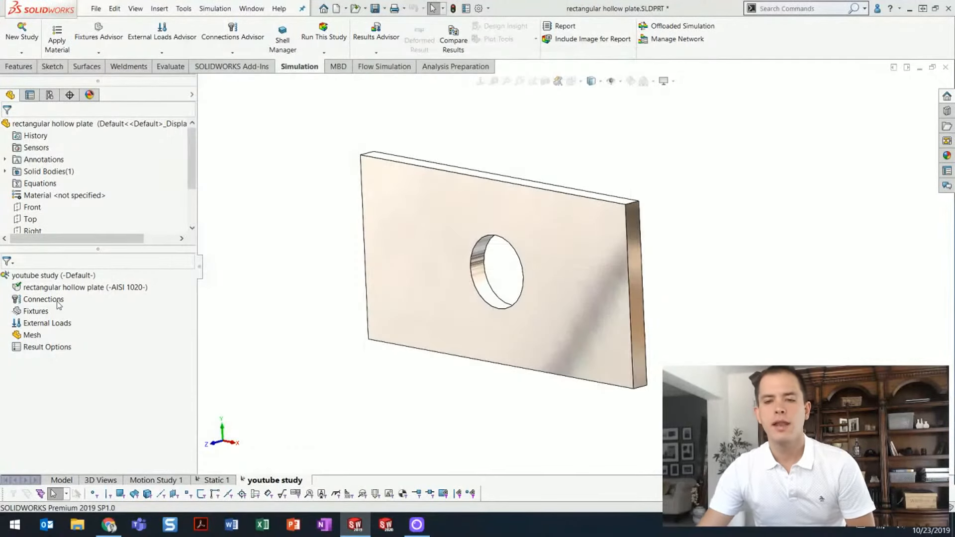
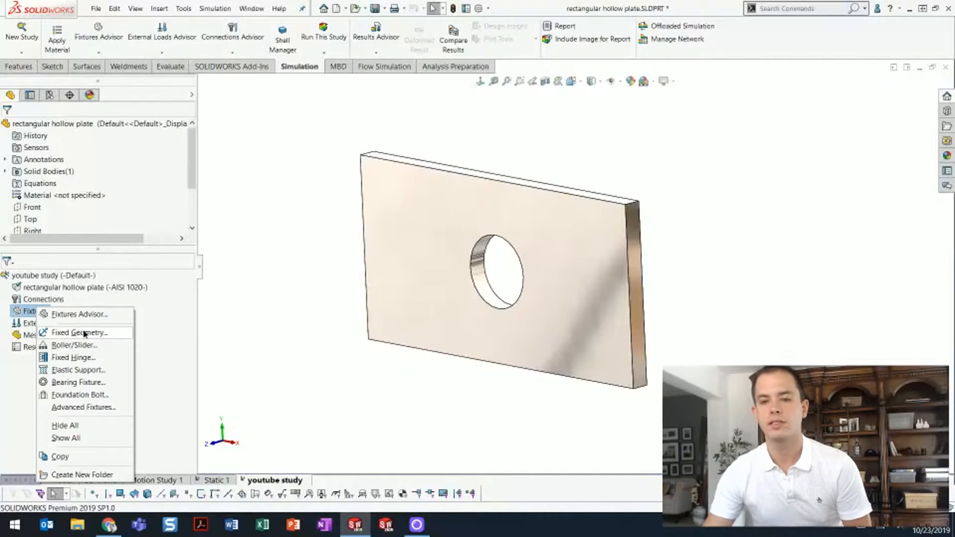
# Add a Fixed Geometry fixture to the narrow end face on one short side of the plate.
pyautogui.click(82, 332)
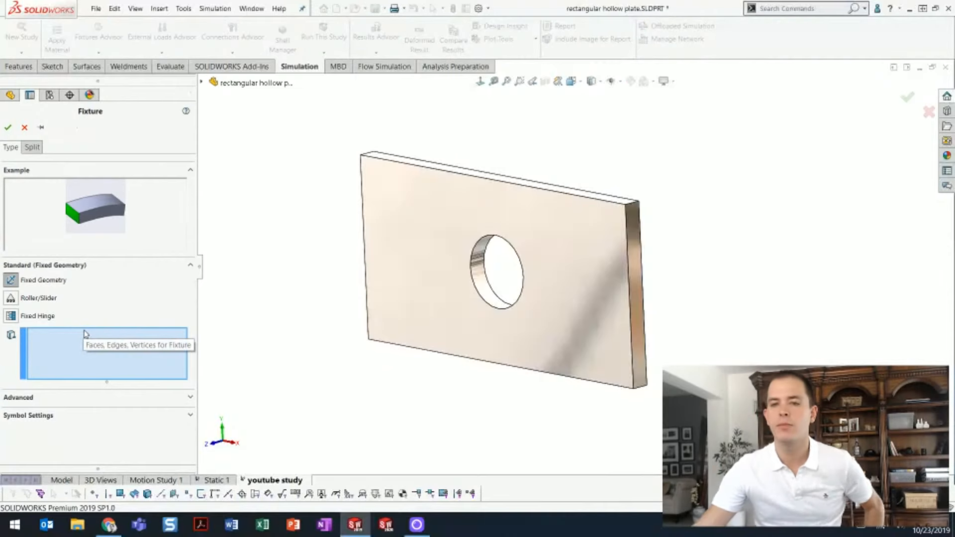
pyautogui.moveTo(290, 193); pyautogui.dragTo(344, 237, button='middle')
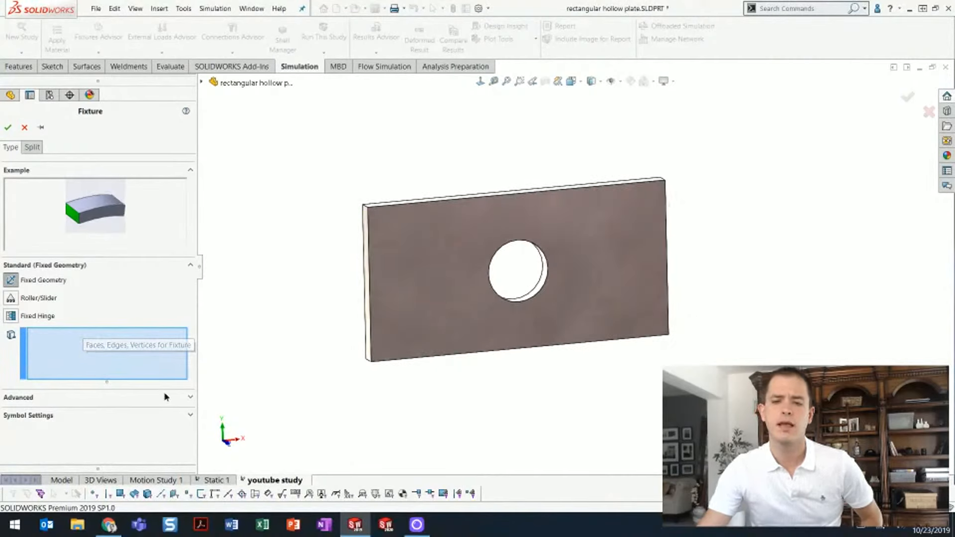
pyautogui.click(191, 398)
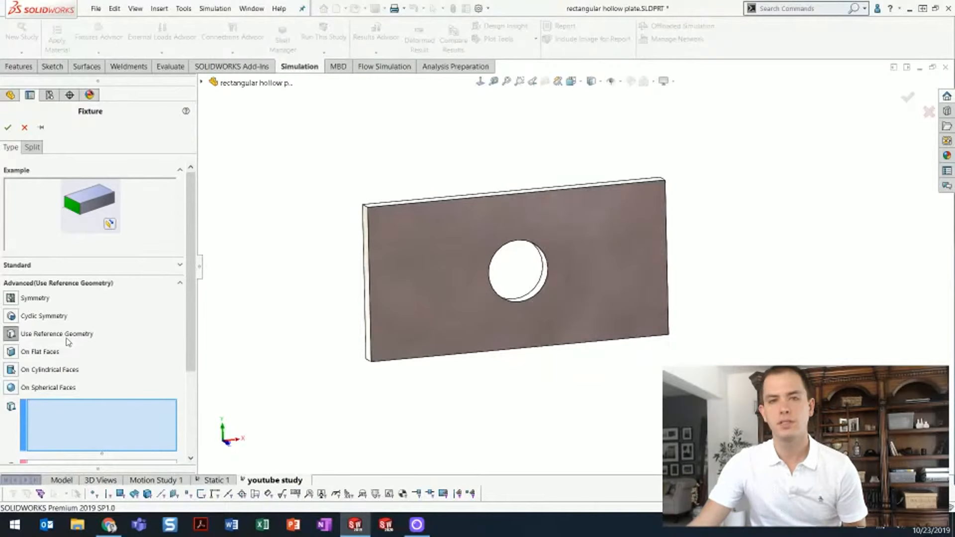
pyautogui.click(31, 266)
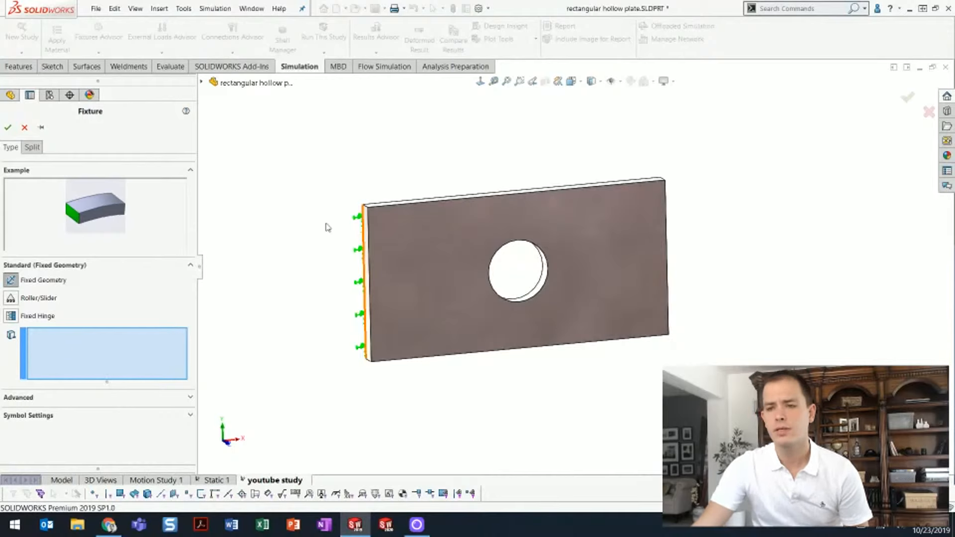
pyautogui.click(365, 228)
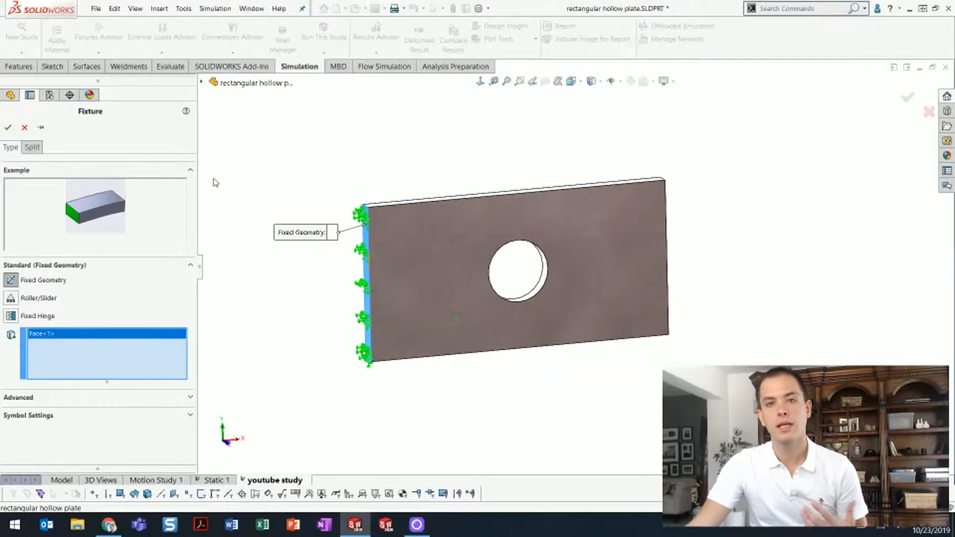
pyautogui.click(9, 130)
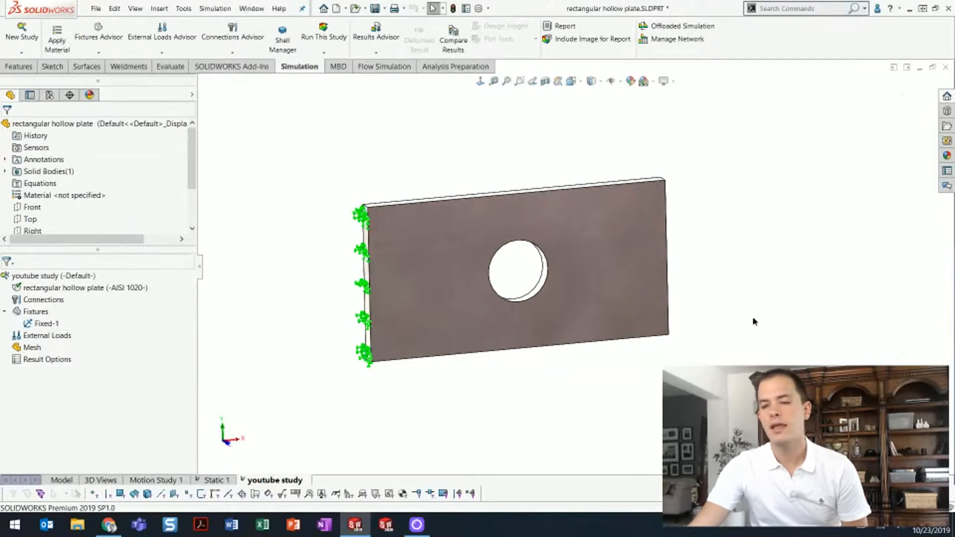
# Start a force load normal to the narrow end face opposite the fixture and reverse its direction so it pulls outward.
pyautogui.moveTo(752, 320); pyautogui.dragTo(690, 364, button='middle')
pyautogui.scroll(1, 689, 363)
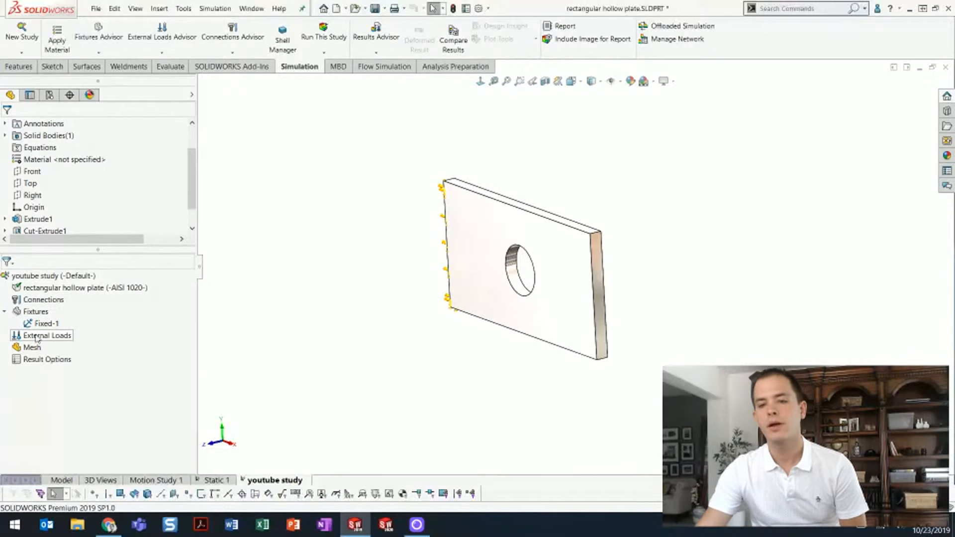
pyautogui.rightClick(36, 338)
pyautogui.click(92, 118)
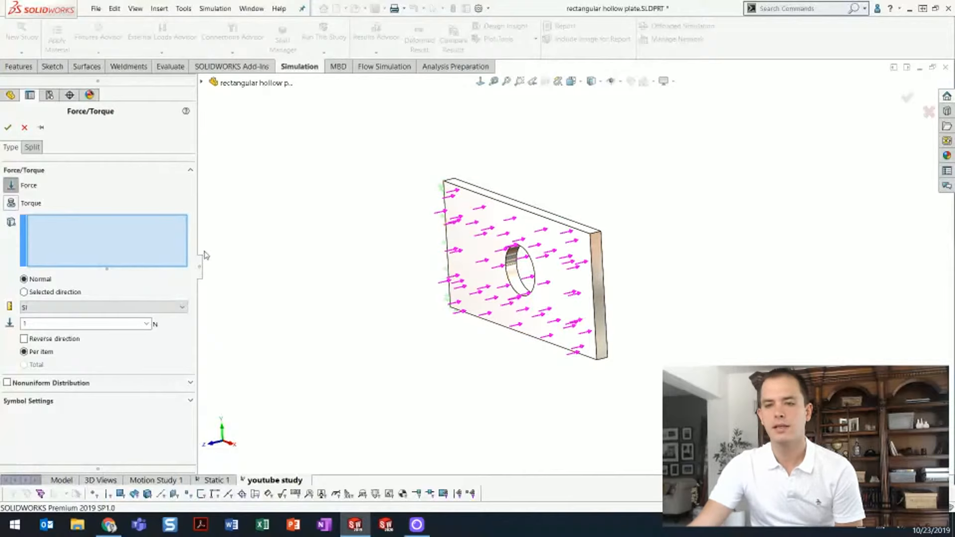
pyautogui.click(597, 262)
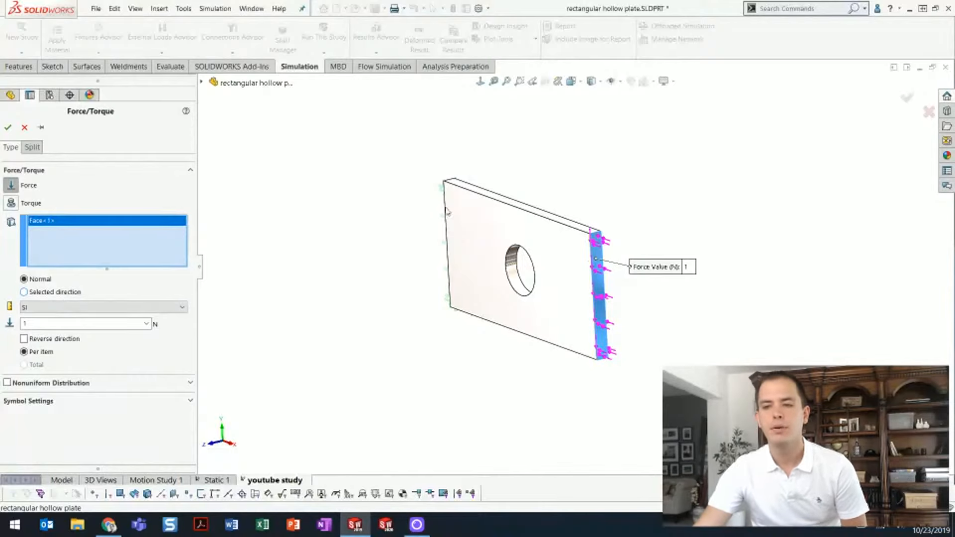
pyautogui.scroll(-1, 580, 299)
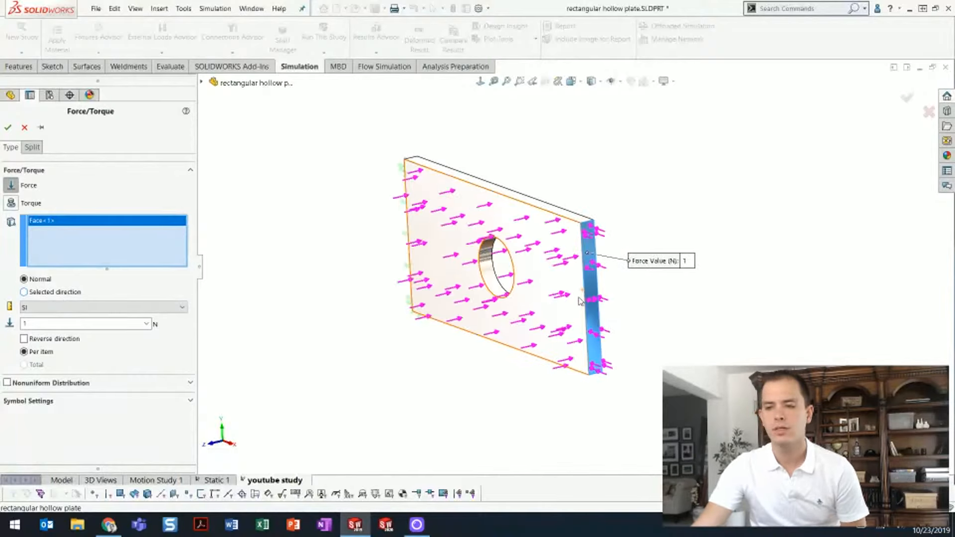
pyautogui.scroll(-2, 582, 300)
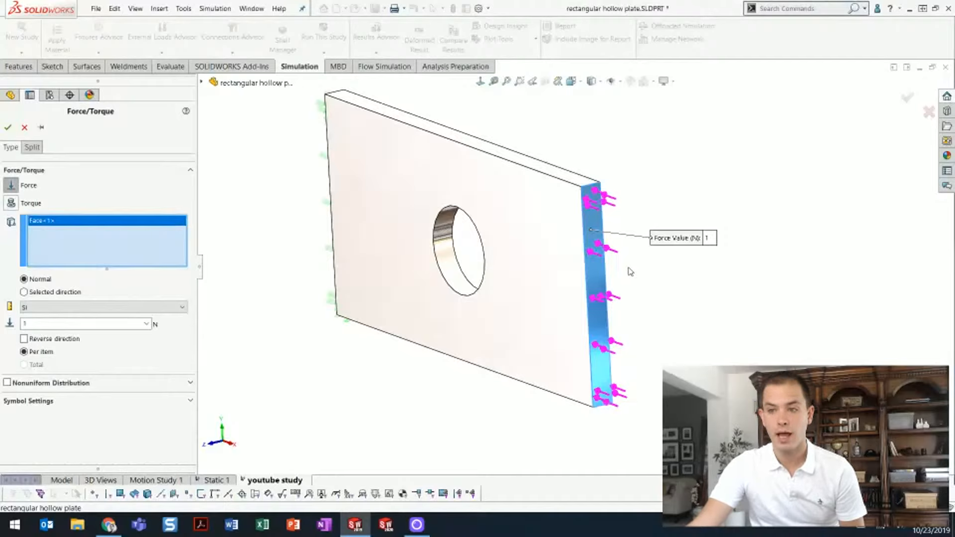
pyautogui.click(24, 339)
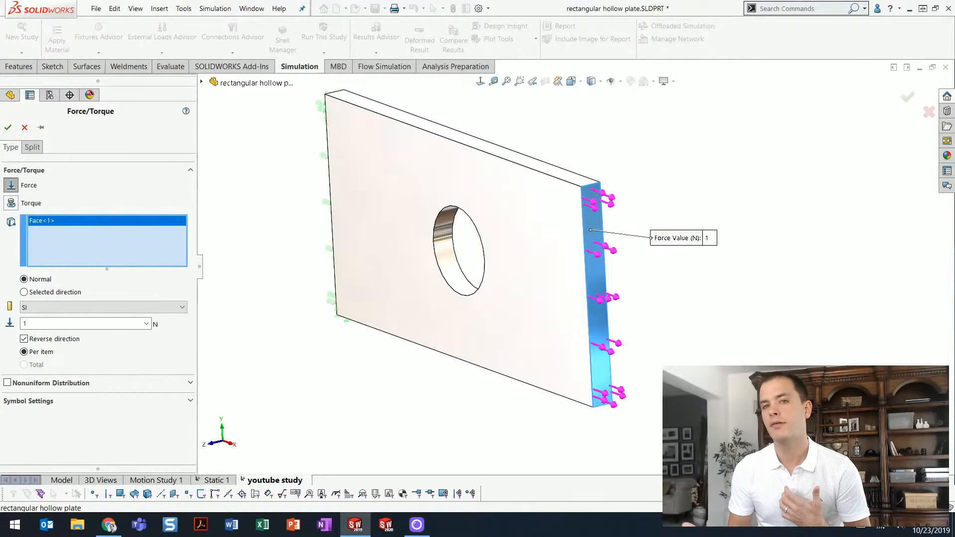
# Set the force units to English (IPS) and the value to 250 lbf, and confirm the load.
pyautogui.click(102, 308)
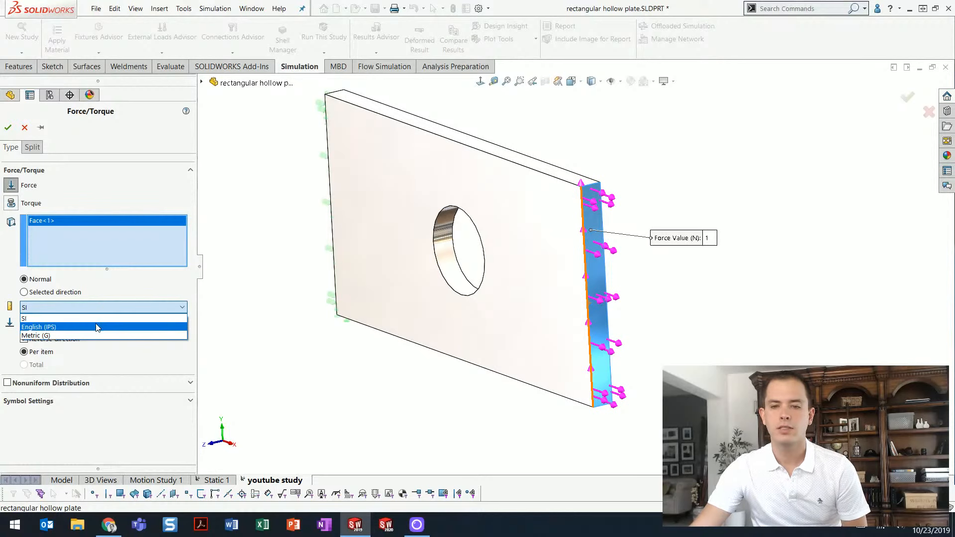
pyautogui.click(96, 324)
pyautogui.doubleClick(95, 324)
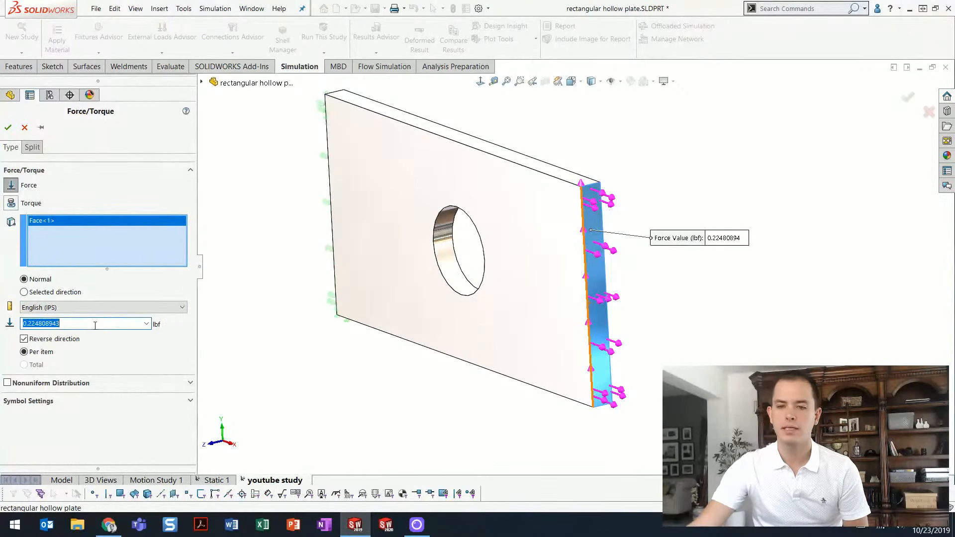
pyautogui.write('250')
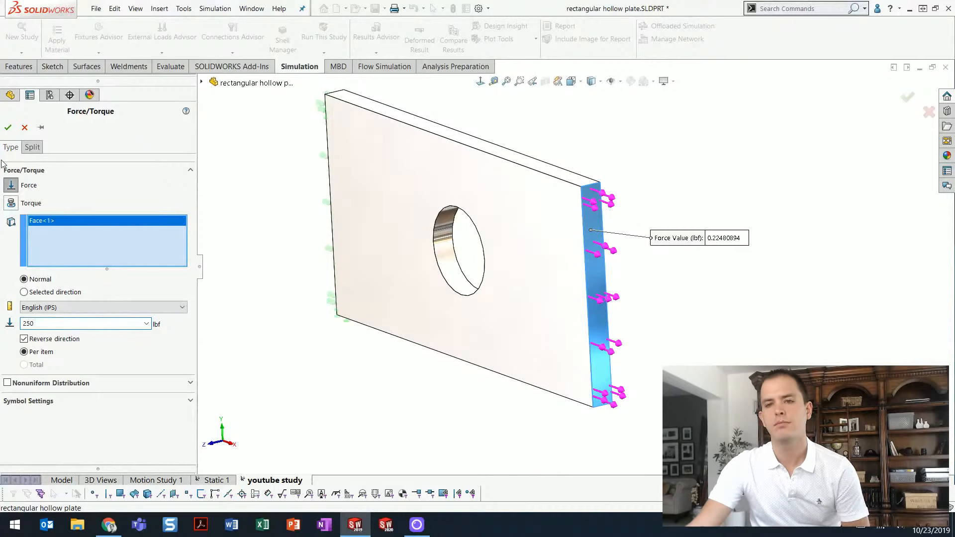
pyautogui.click(8, 129)
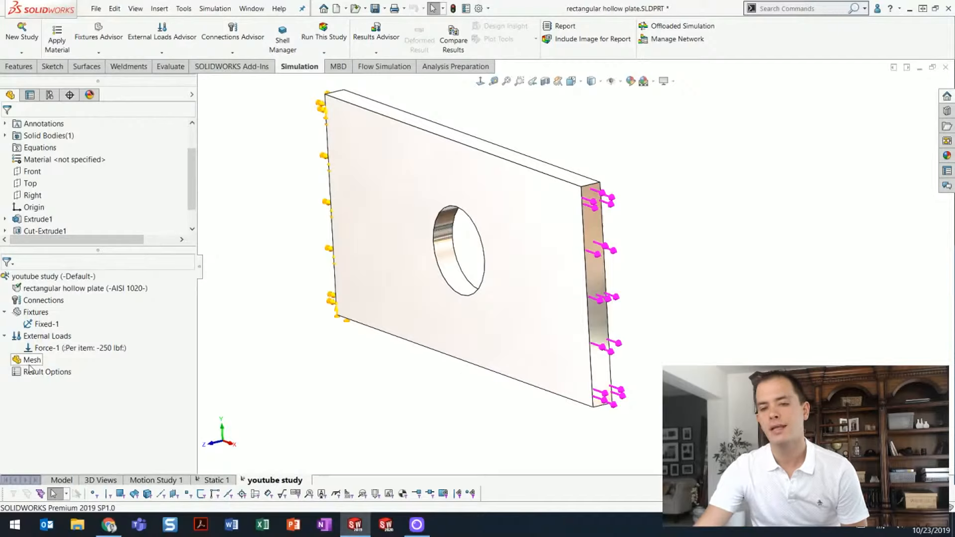
# Mesh the plate with the default mesh density.
pyautogui.rightClick(29, 364)
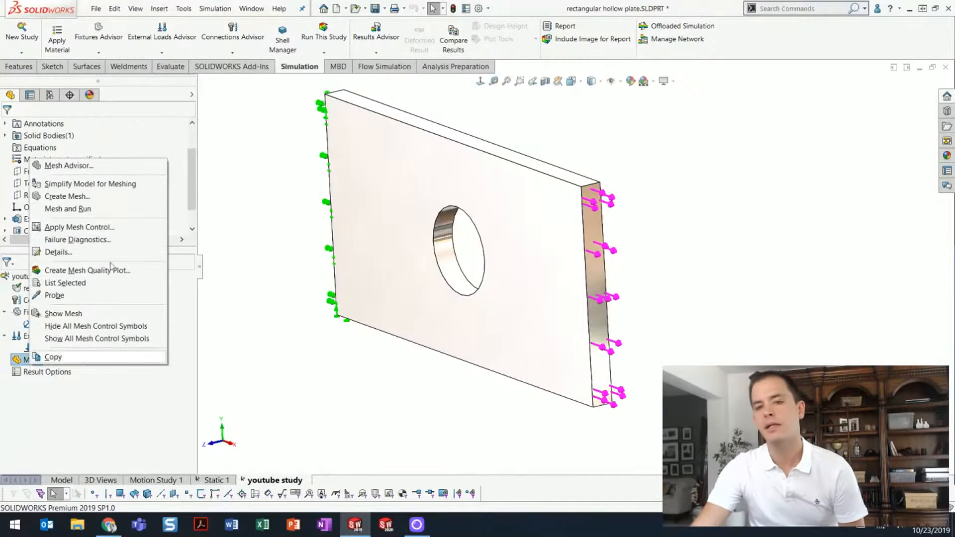
pyautogui.click(109, 196)
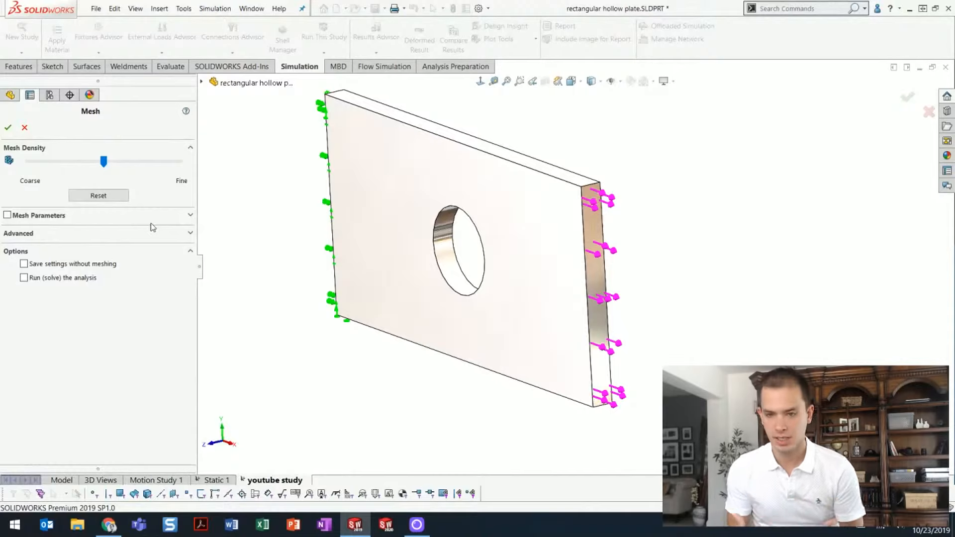
pyautogui.click(4, 131)
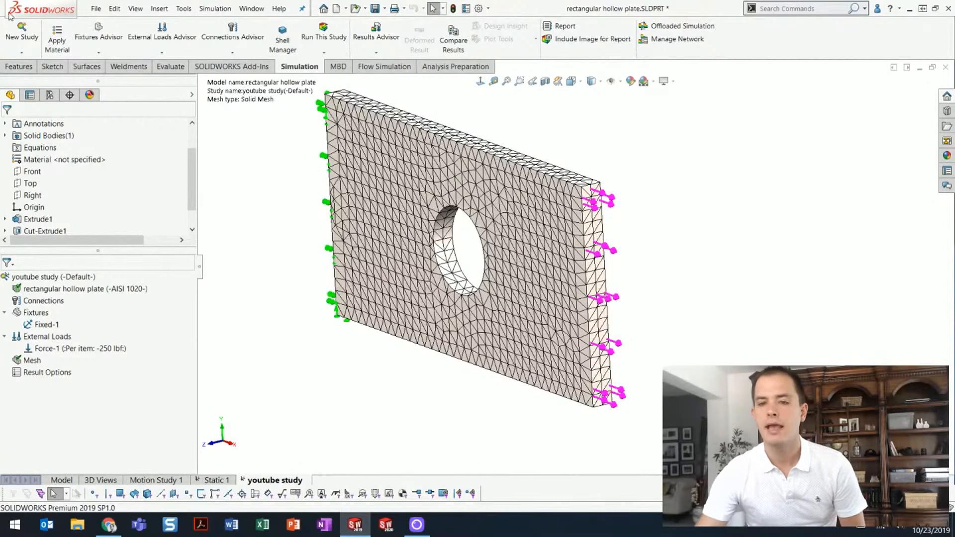
# Start remeshing the plate, try a coarser and a finer mesh density, and enable the mesh parameters.
pyautogui.rightClick(30, 365)
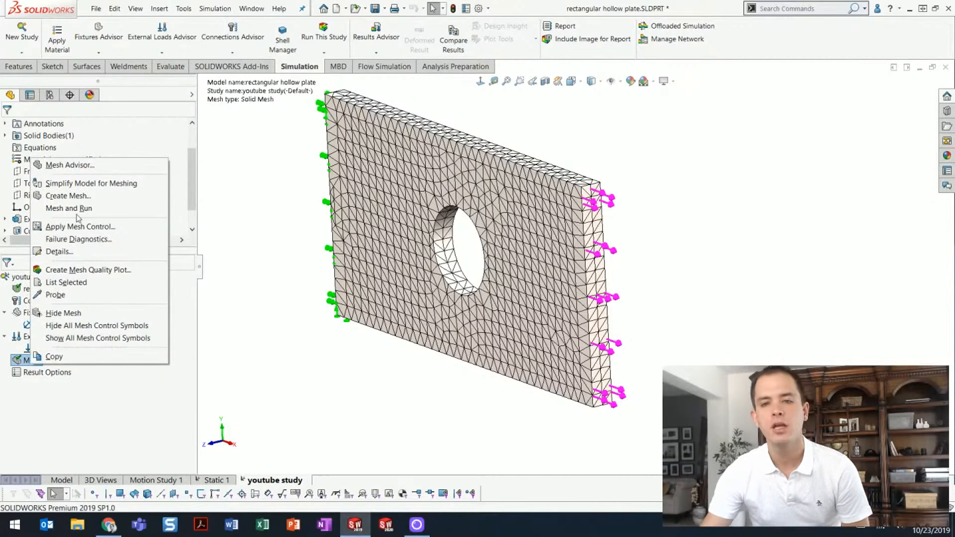
pyautogui.click(68, 197)
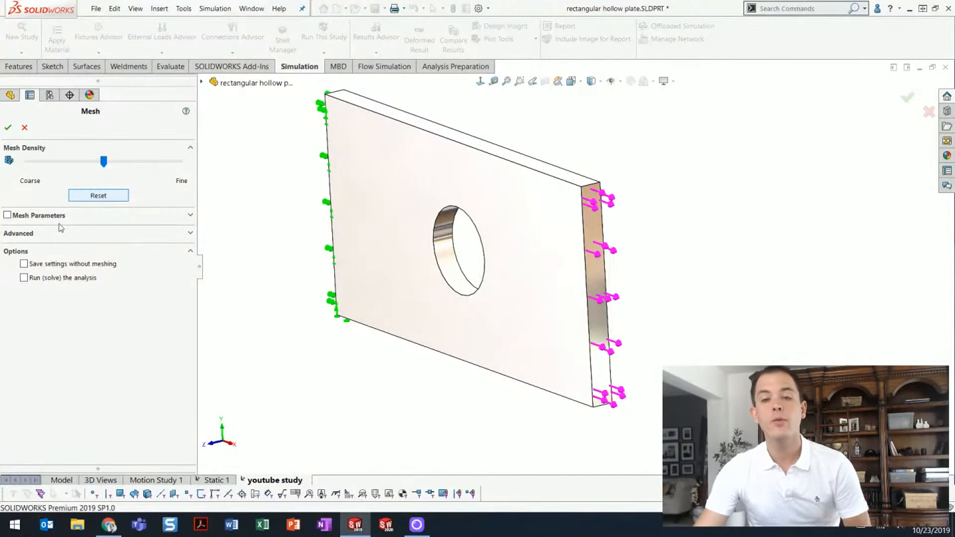
pyautogui.moveTo(103, 162); pyautogui.dragTo(43, 180)
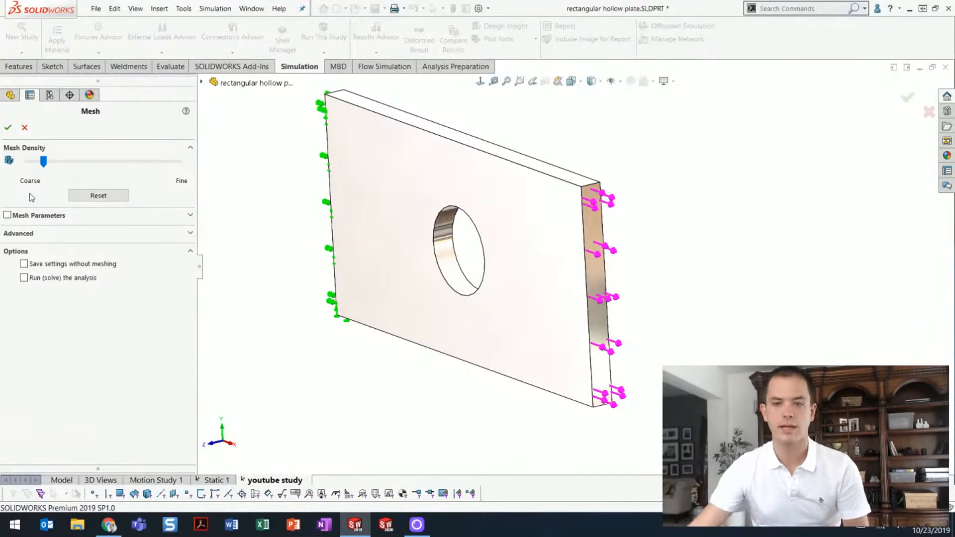
pyautogui.moveTo(43, 162); pyautogui.dragTo(151, 160)
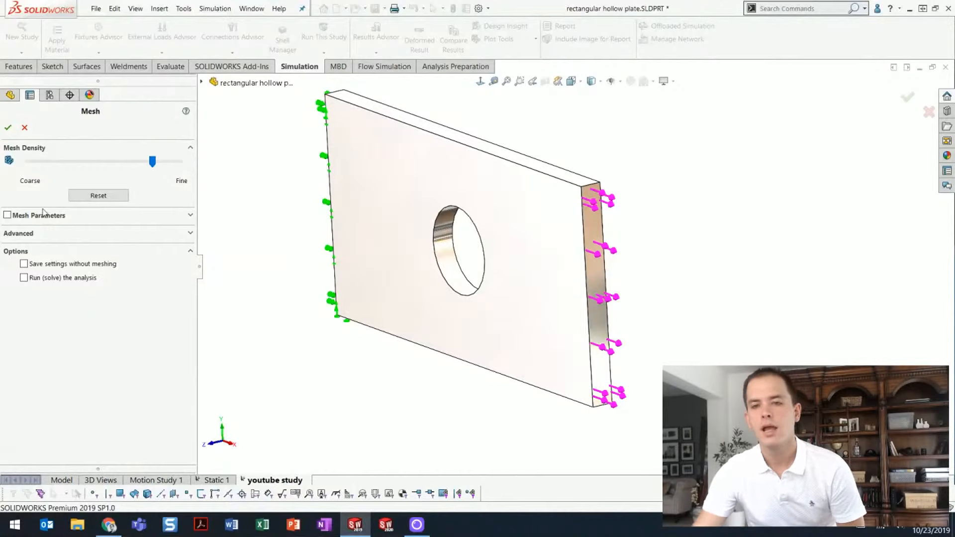
pyautogui.click(8, 215)
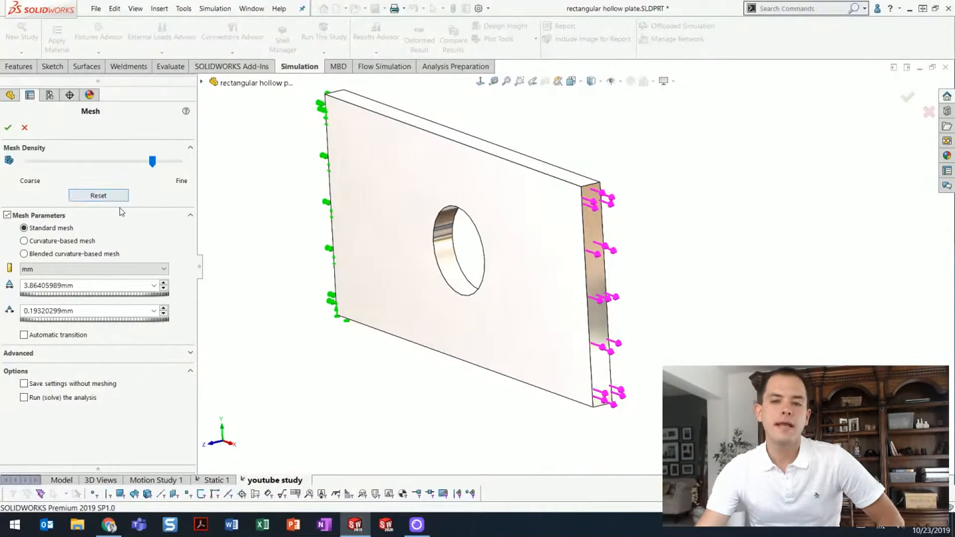
# Compare the standard and curvature-based mesh options, choose curvature-based, and set the minimum element size to 2 mm.
pyautogui.click(52, 242)
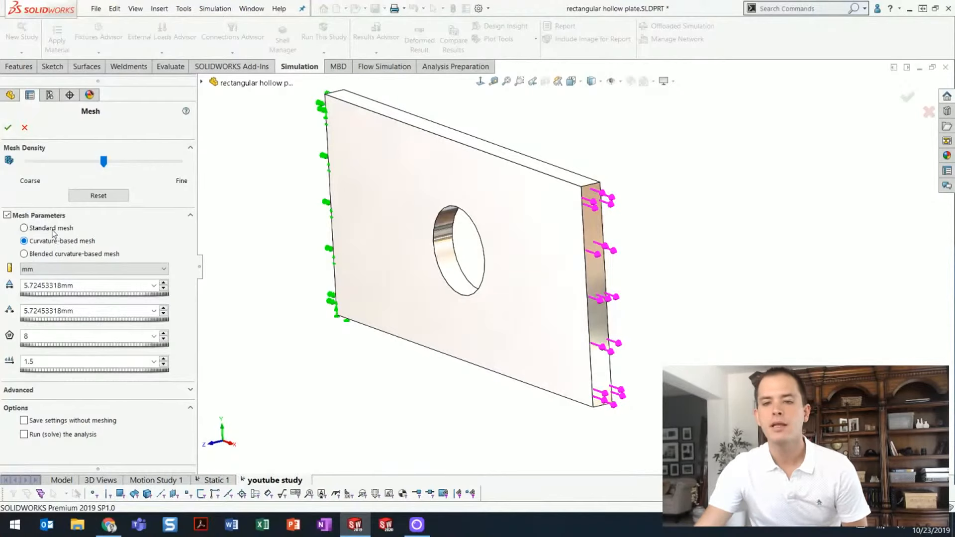
pyautogui.click(53, 230)
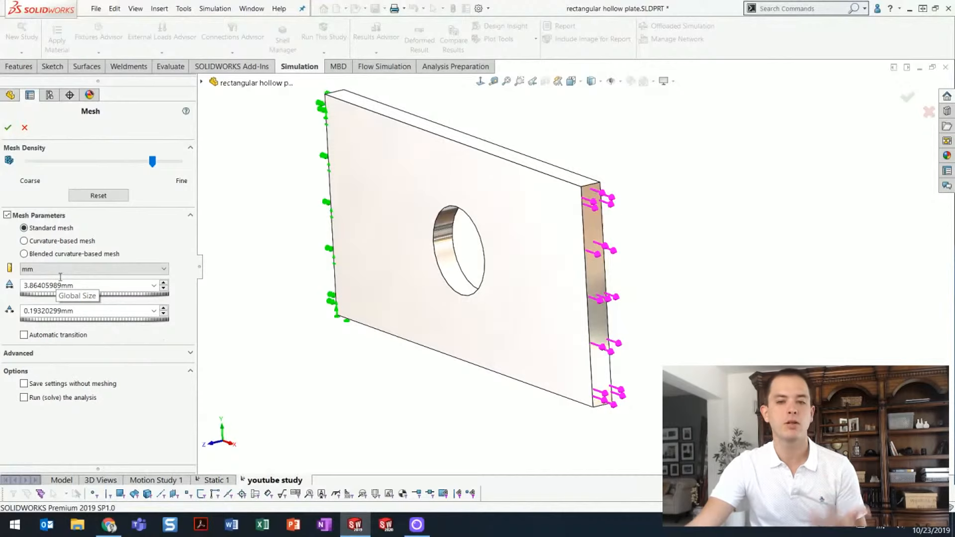
pyautogui.click(71, 243)
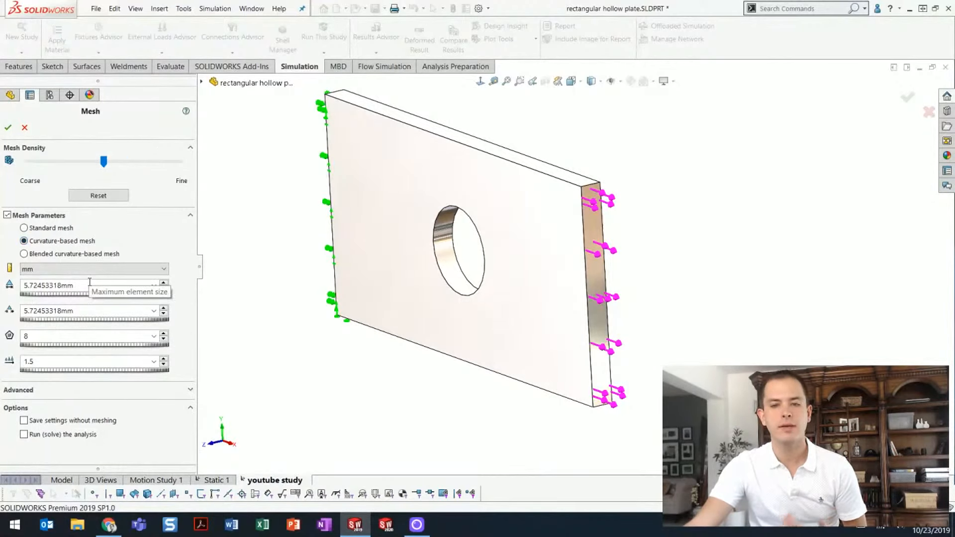
pyautogui.click(85, 309)
pyautogui.write('2')
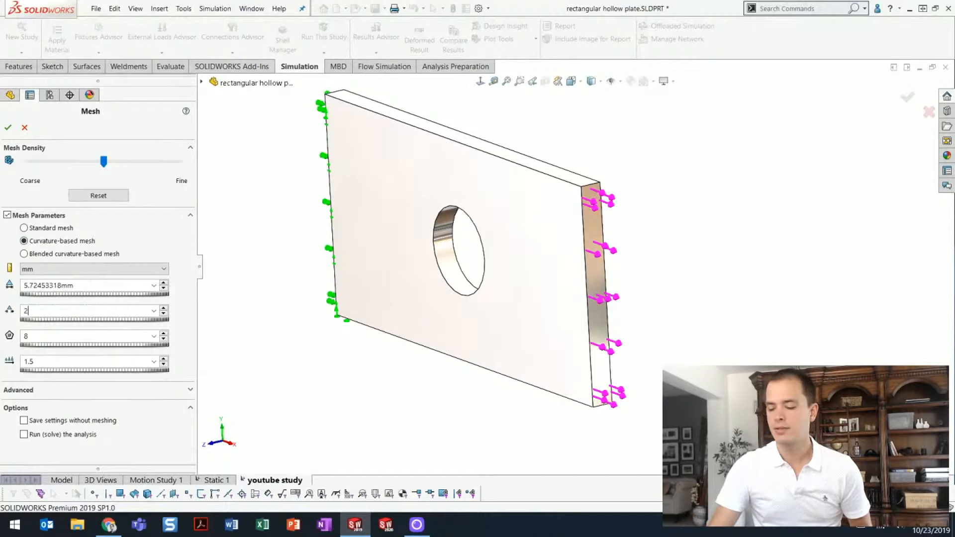
pyautogui.click(247, 286)
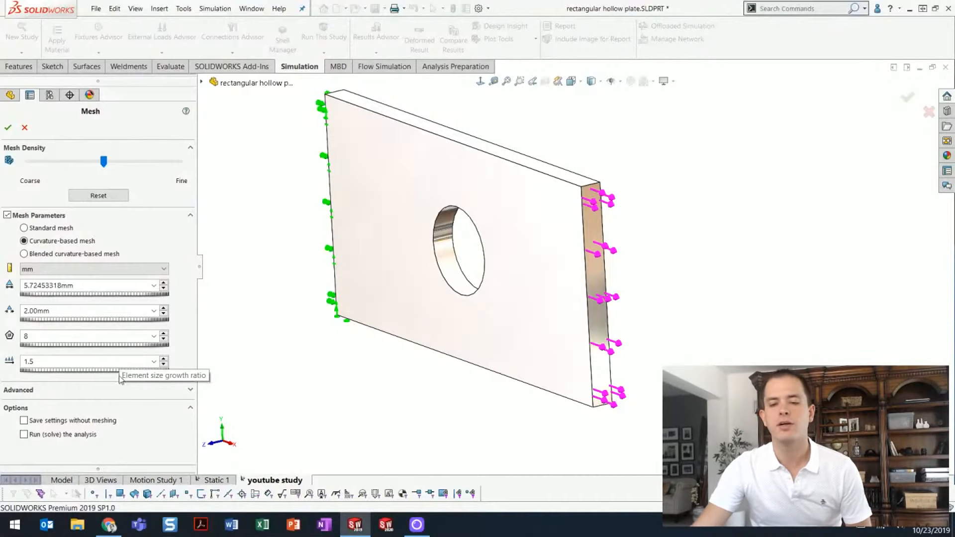
# Try the Draft Quality Mesh option in the advanced mesh settings, turn it off again and generate the mesh.
pyautogui.click(125, 391)
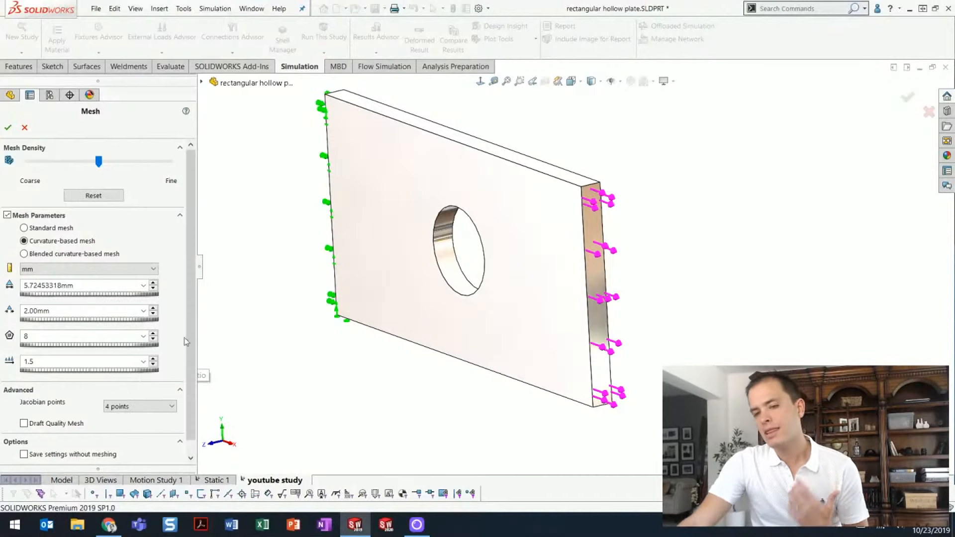
pyautogui.scroll(-1, 189, 386)
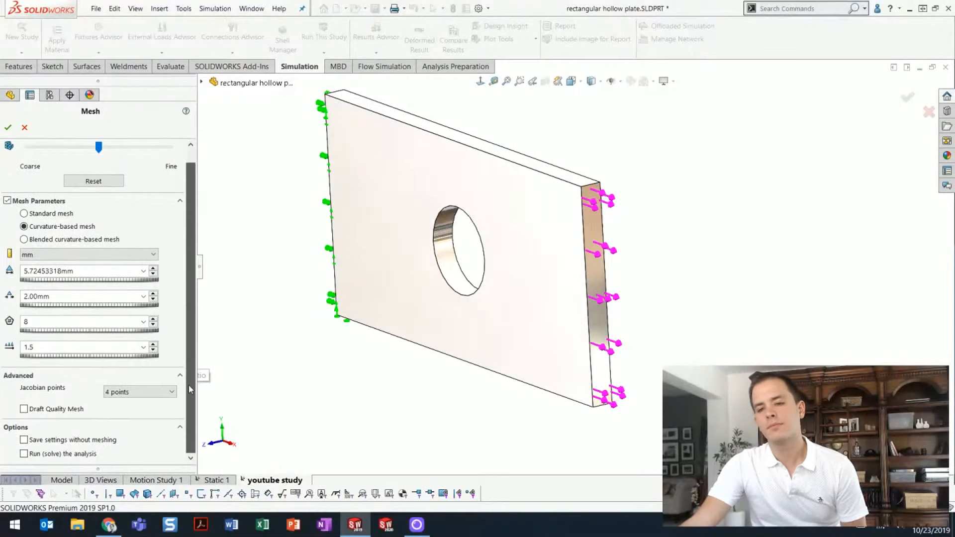
pyautogui.click(24, 409)
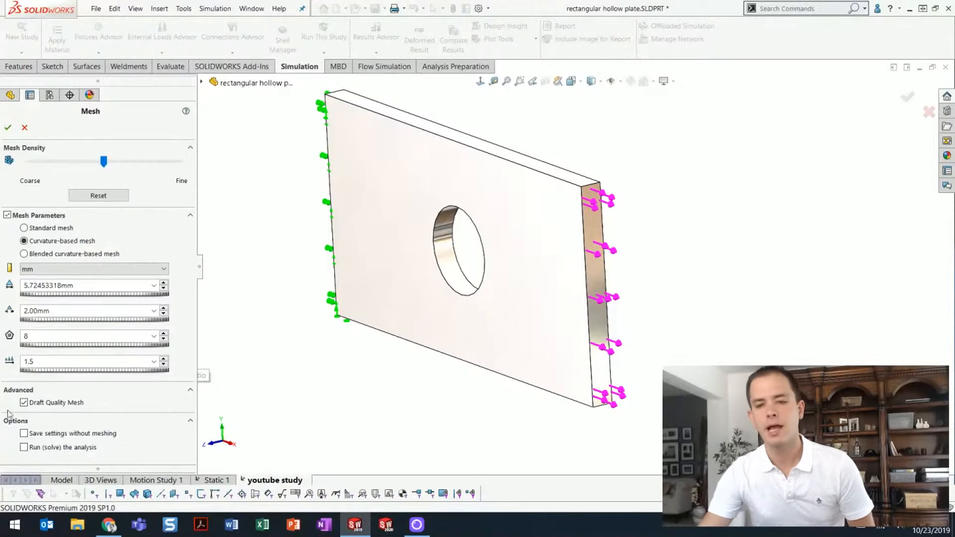
pyautogui.click(23, 403)
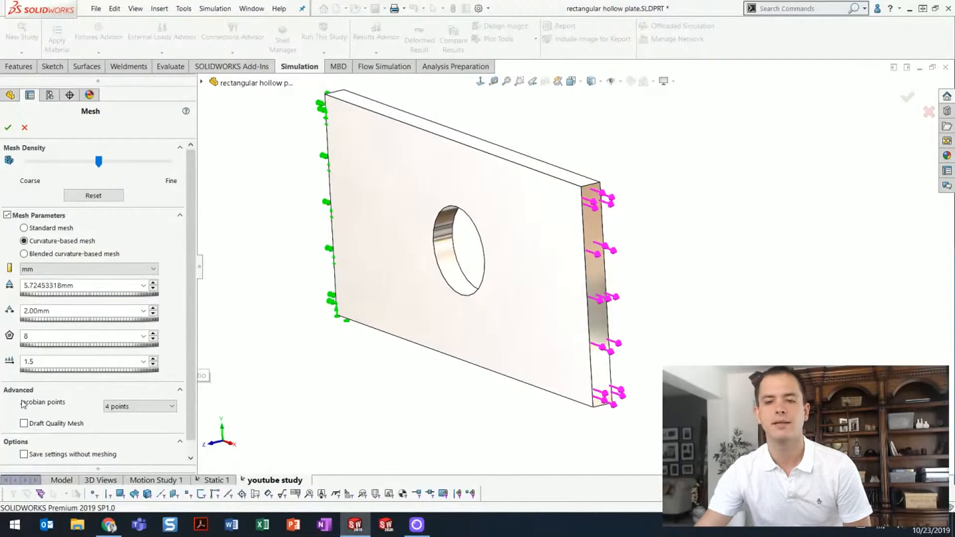
pyautogui.click(9, 128)
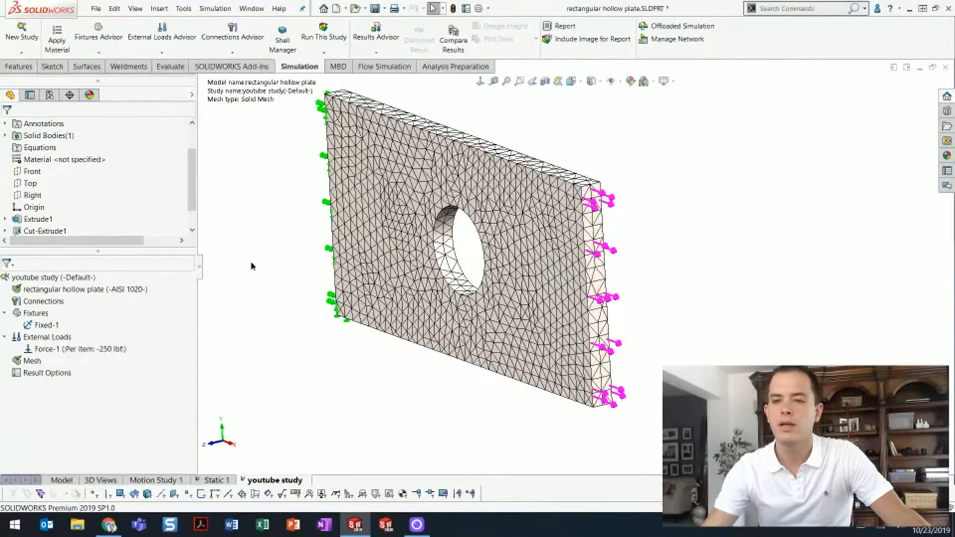
# Inspect the meshed plate from different angles, review the full mesh details in an enlarged window and close it.
pyautogui.moveTo(260, 249); pyautogui.dragTo(267, 245, button='middle')
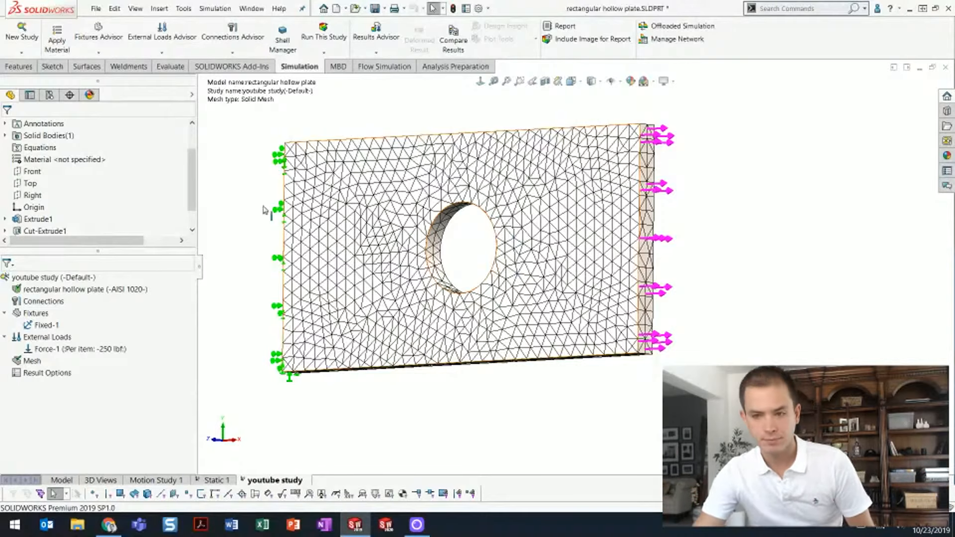
pyautogui.moveTo(256, 246); pyautogui.dragTo(252, 267, button='middle')
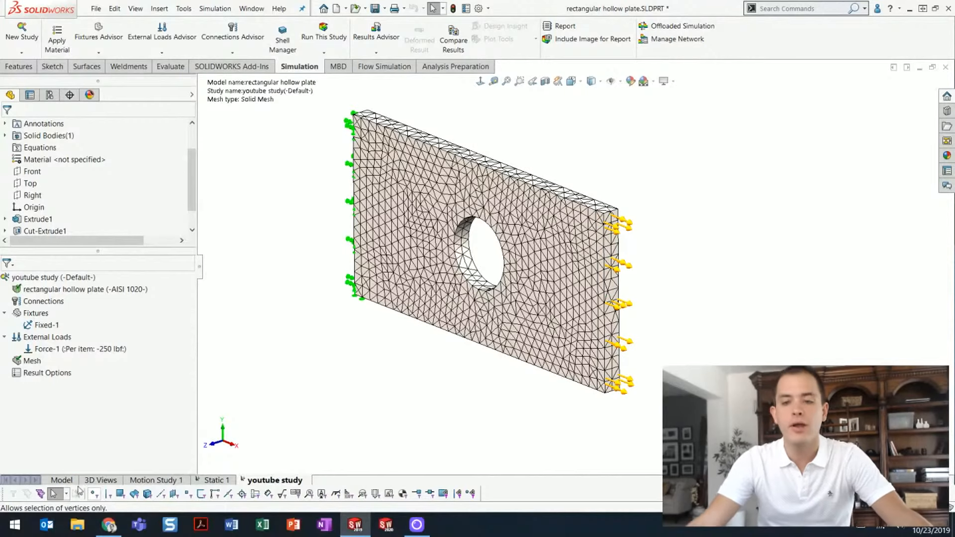
pyautogui.rightClick(30, 360)
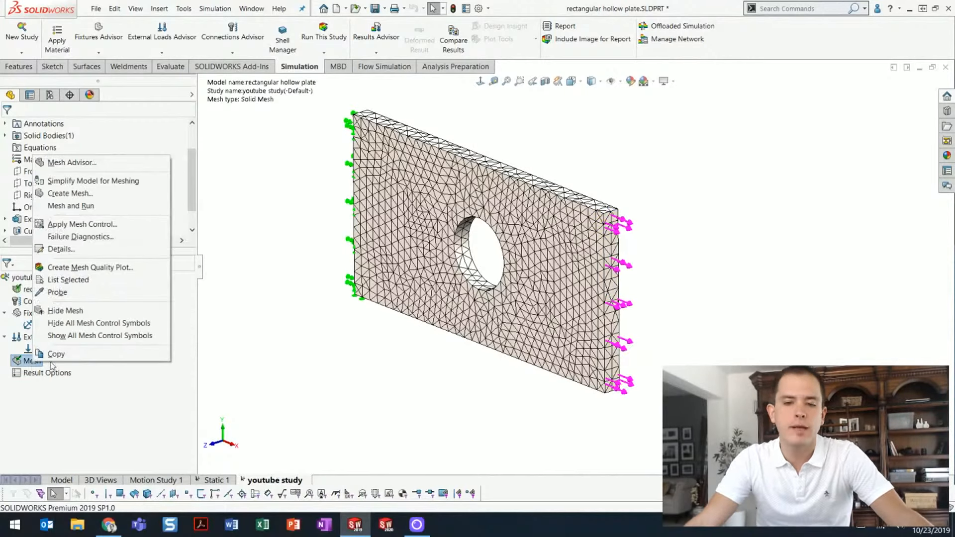
pyautogui.click(137, 248)
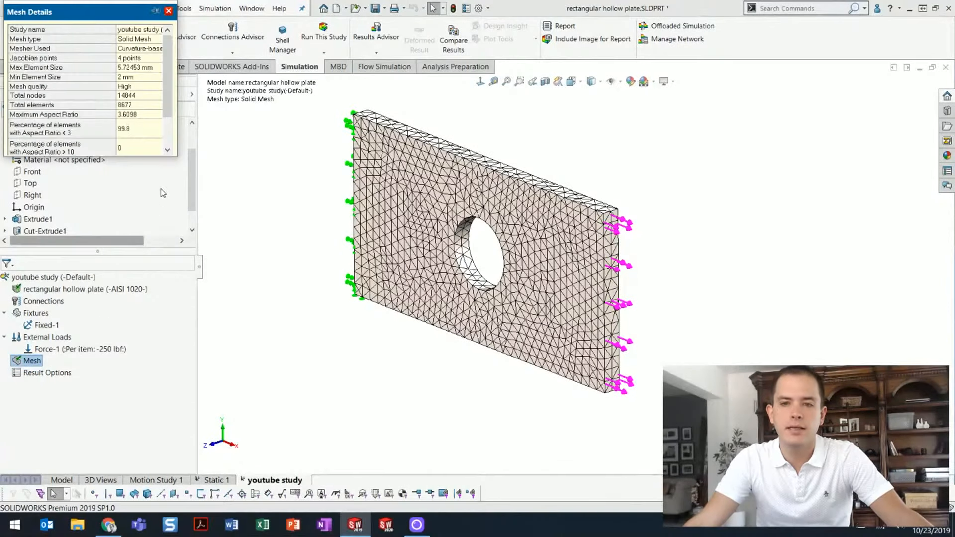
pyautogui.moveTo(118, 15); pyautogui.dragTo(236, 160)
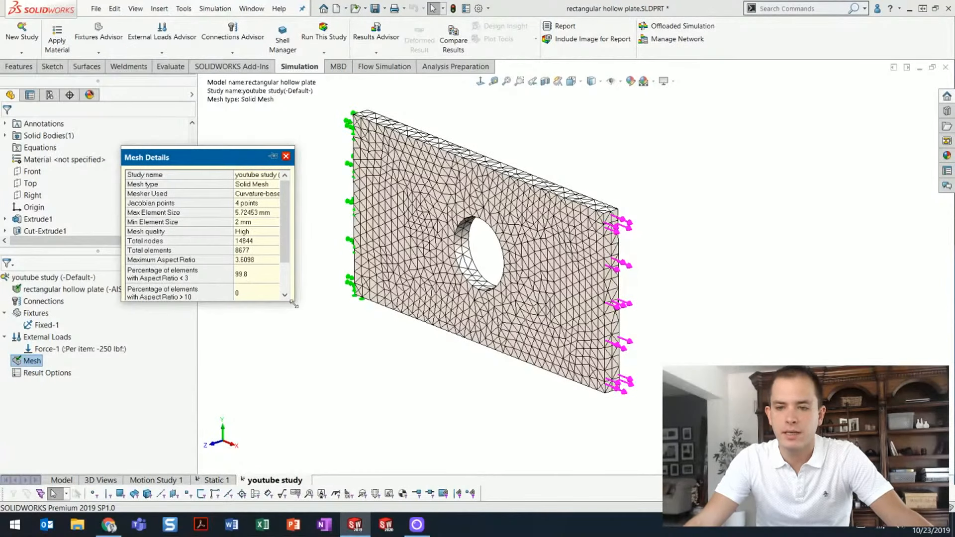
pyautogui.moveTo(294, 305); pyautogui.dragTo(368, 373)
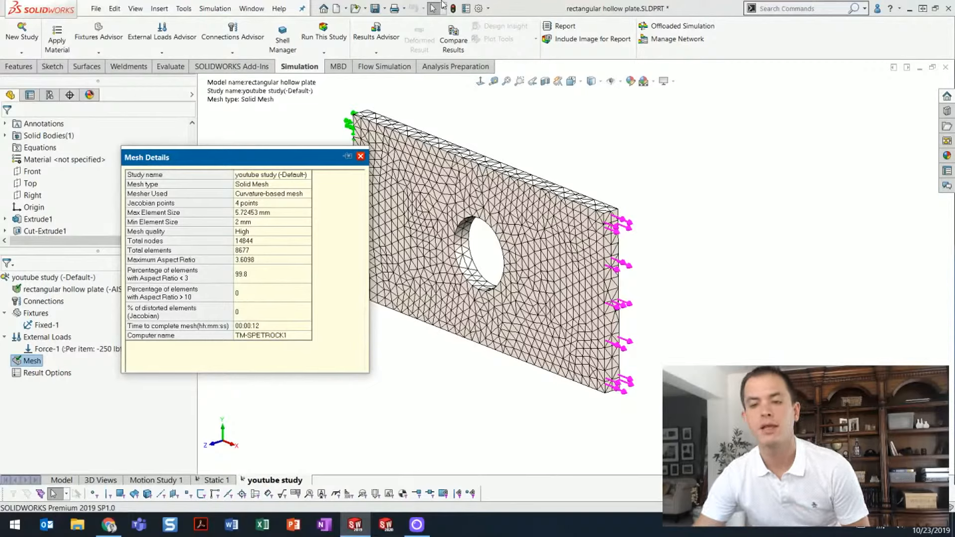
pyautogui.click(360, 157)
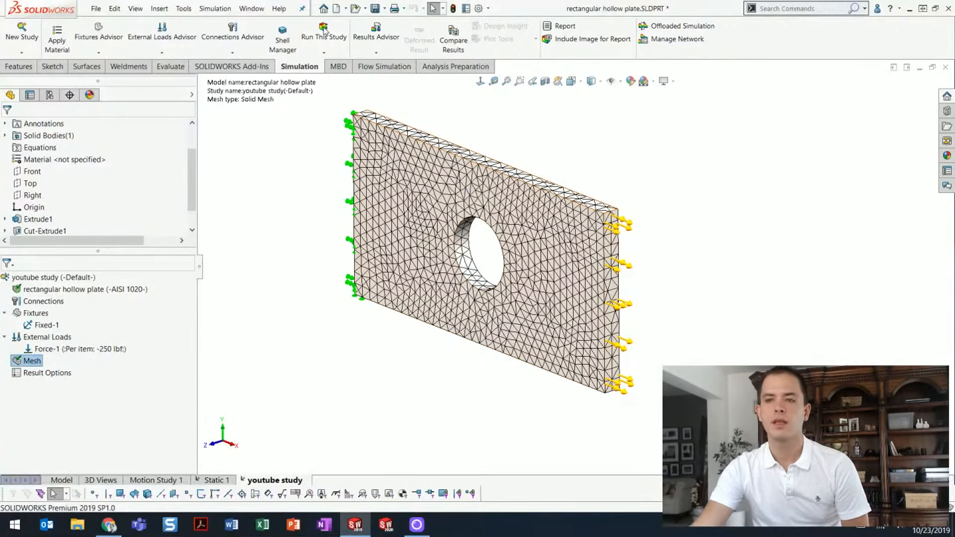
# Run the static study, view the resultant displacement plot and return to the von Mises stress plot.
pyautogui.click(324, 32)
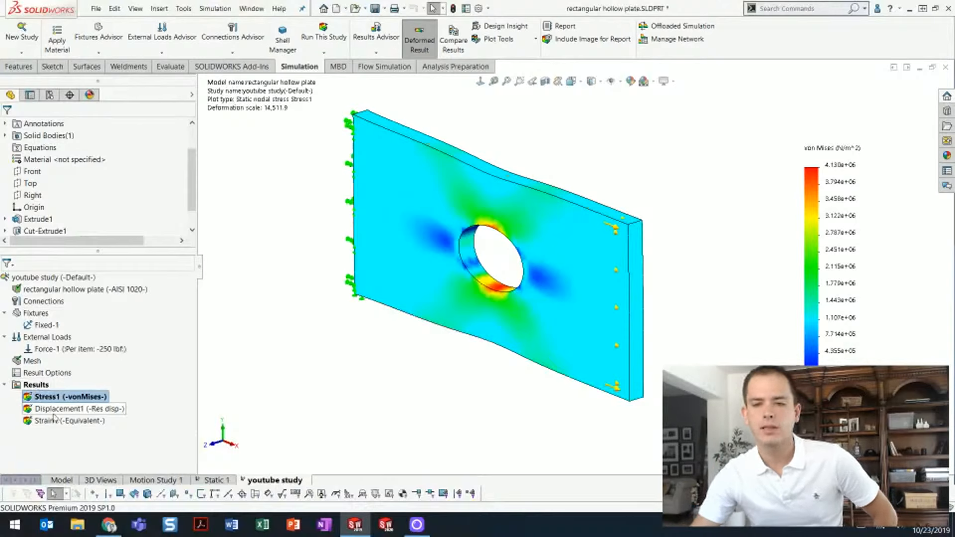
pyautogui.click(84, 410)
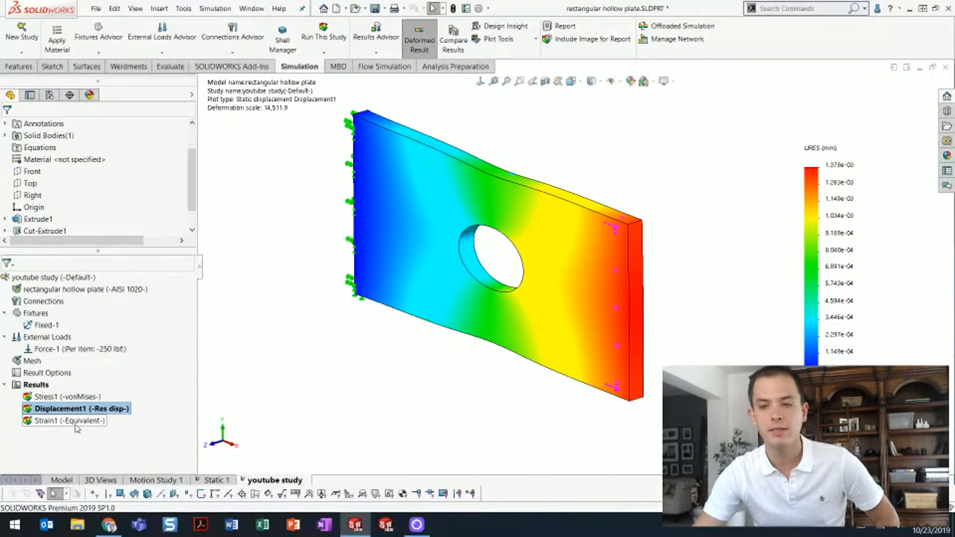
pyautogui.click(42, 397)
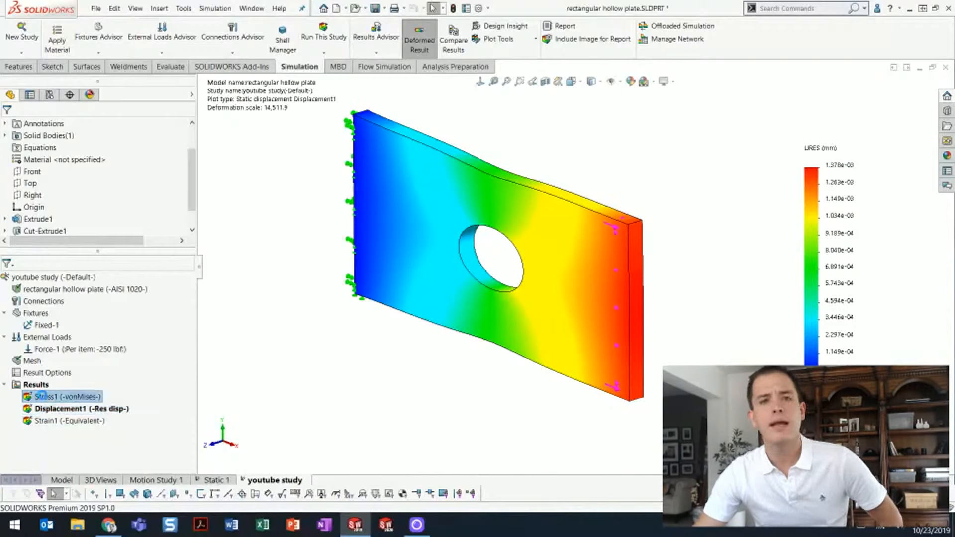
pyautogui.doubleClick(43, 397)
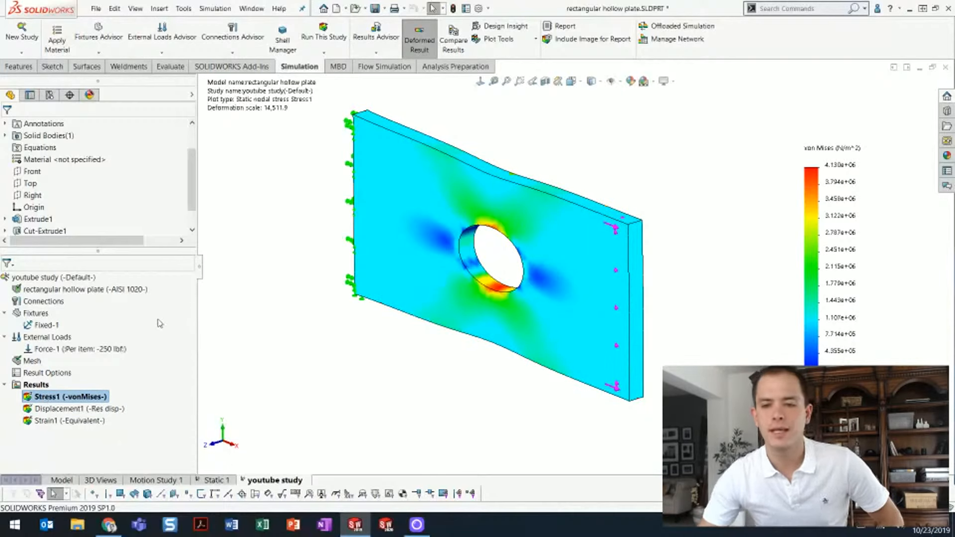
# Open the von Mises stress plot's chart options and set the legend's number format to floating.
pyautogui.rightClick(100, 398)
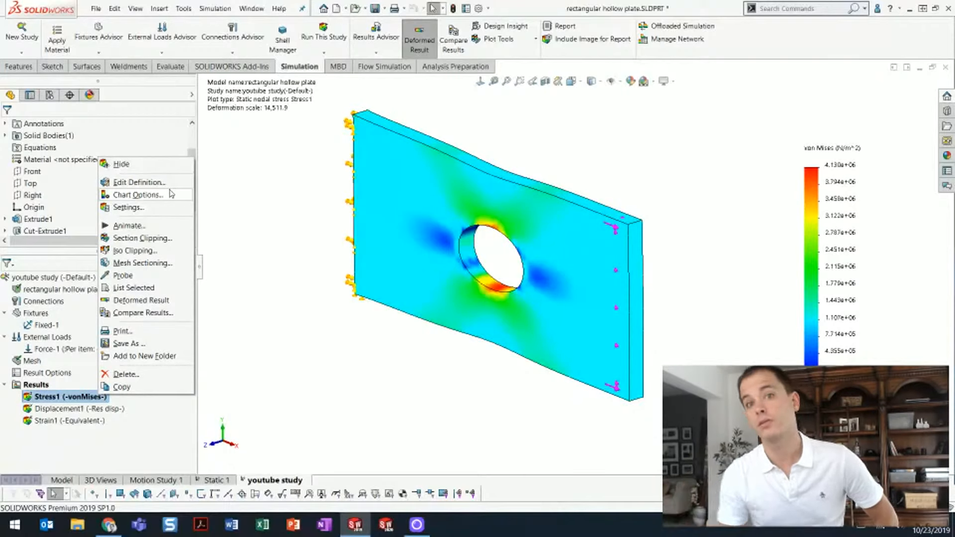
pyautogui.click(228, 191)
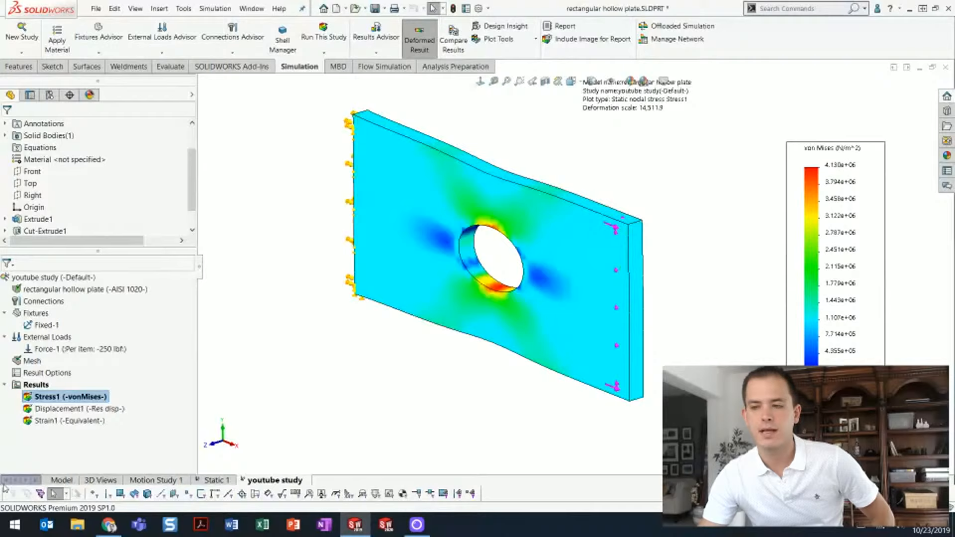
pyautogui.doubleClick(68, 397)
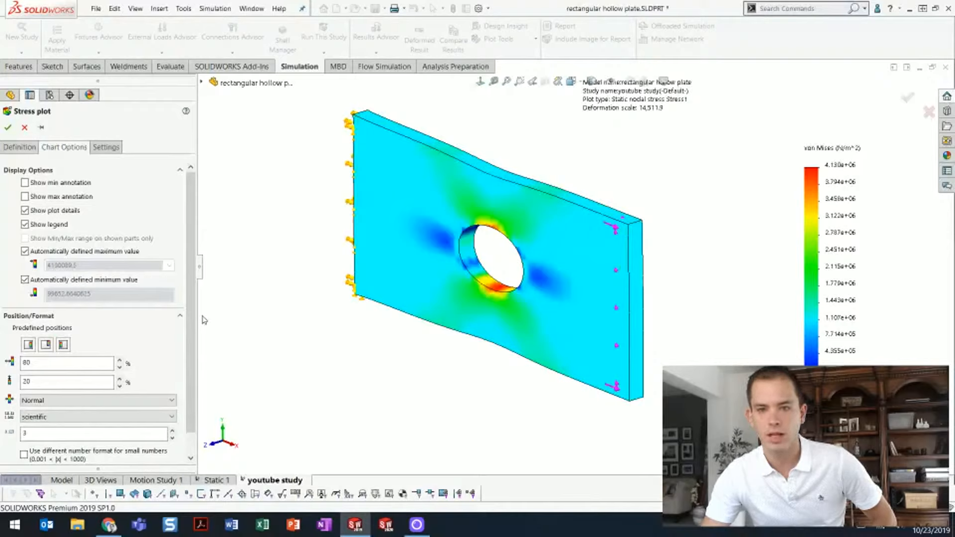
pyautogui.scroll(-1, 181, 268)
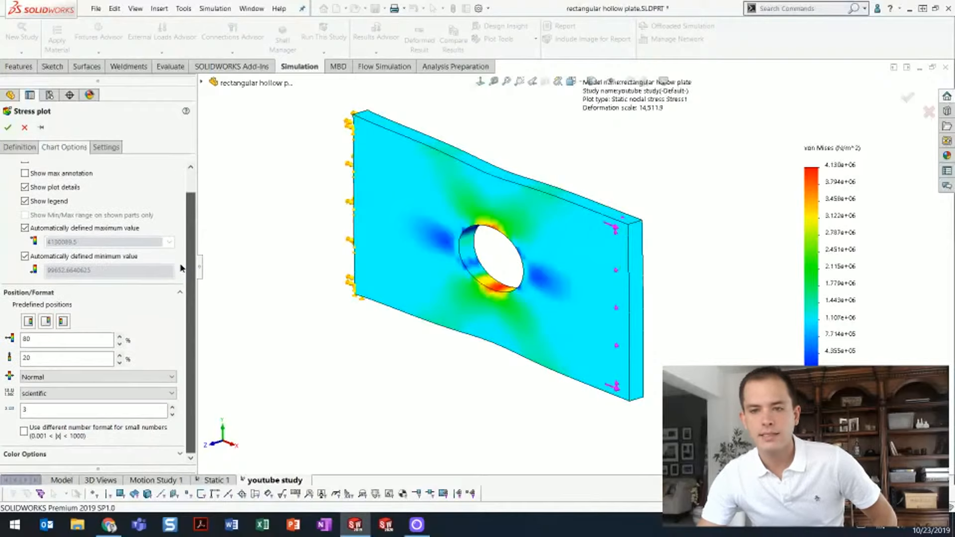
pyautogui.click(128, 394)
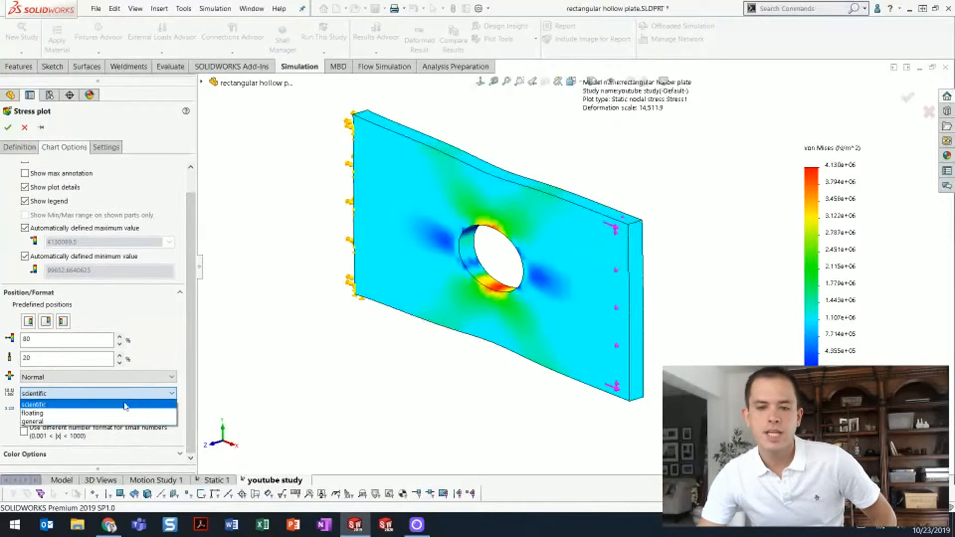
pyautogui.click(123, 414)
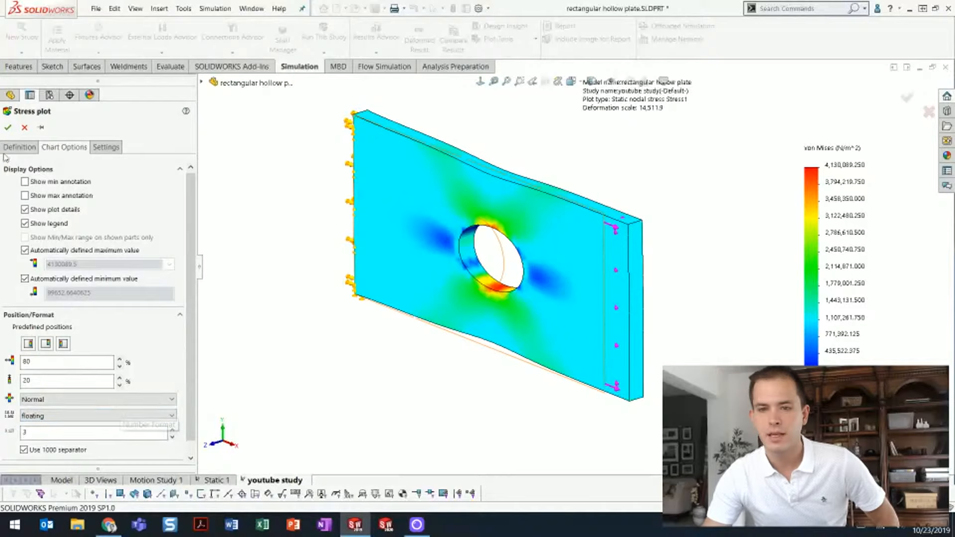
# Review the available stress components in the plot definition, keep von Mises stress, and set the stress plot's units to psi.
pyautogui.click(18, 148)
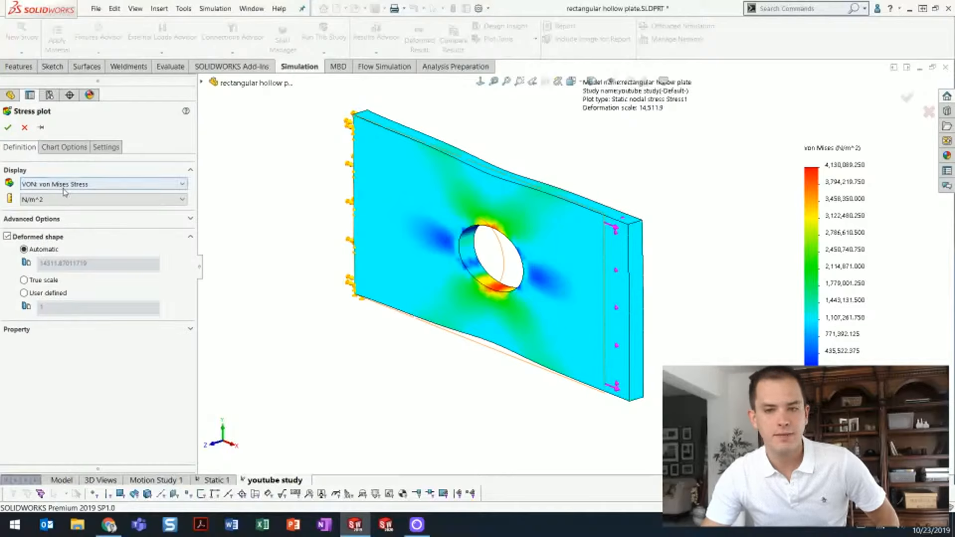
pyautogui.click(70, 184)
pyautogui.click(71, 184)
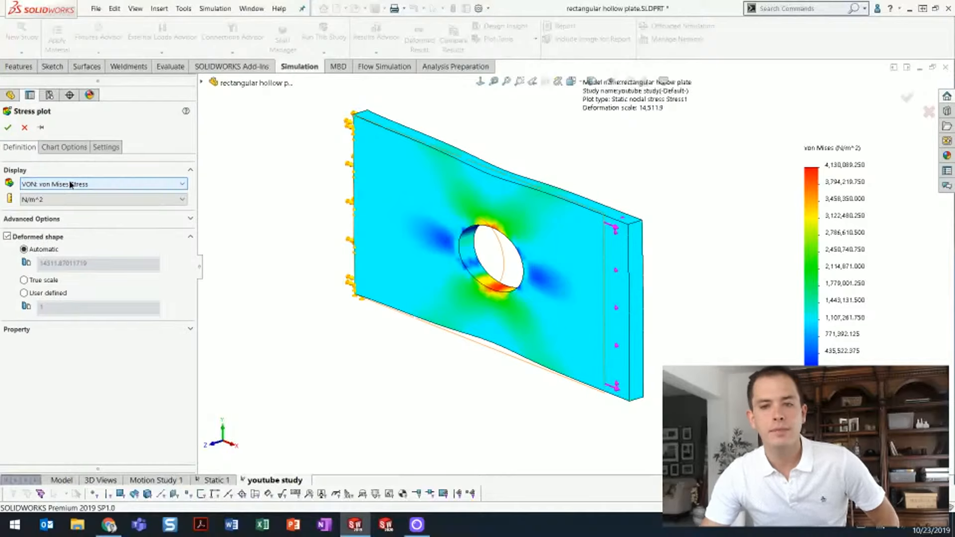
pyautogui.click(71, 184)
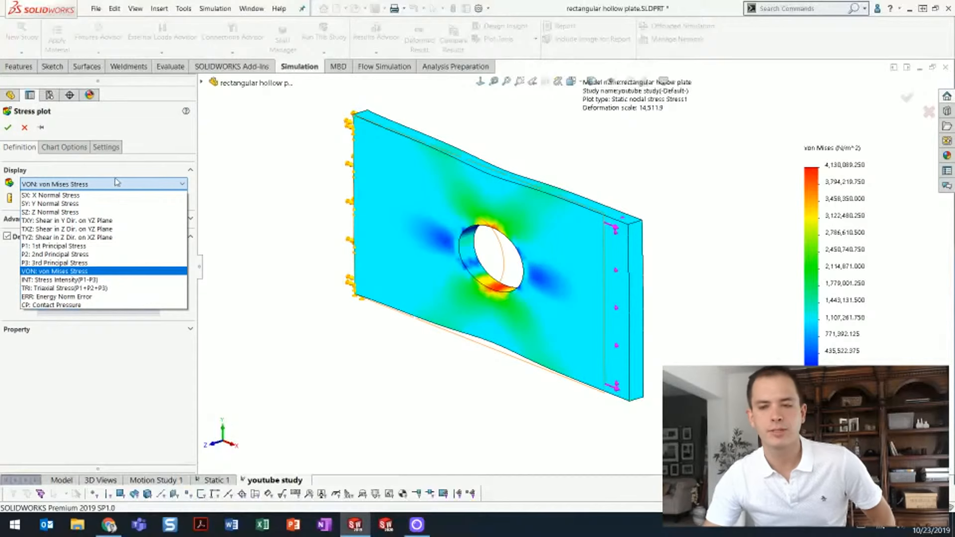
pyautogui.click(237, 200)
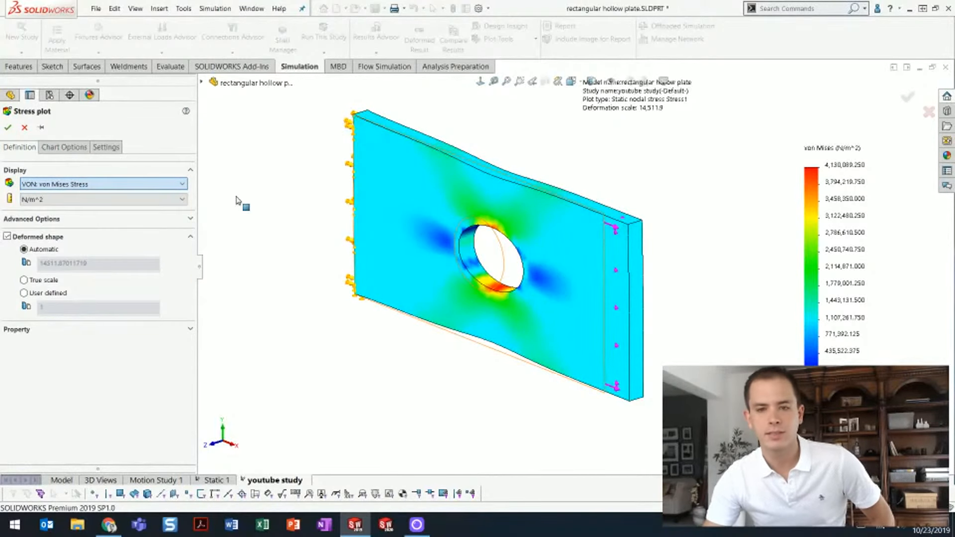
pyautogui.click(182, 199)
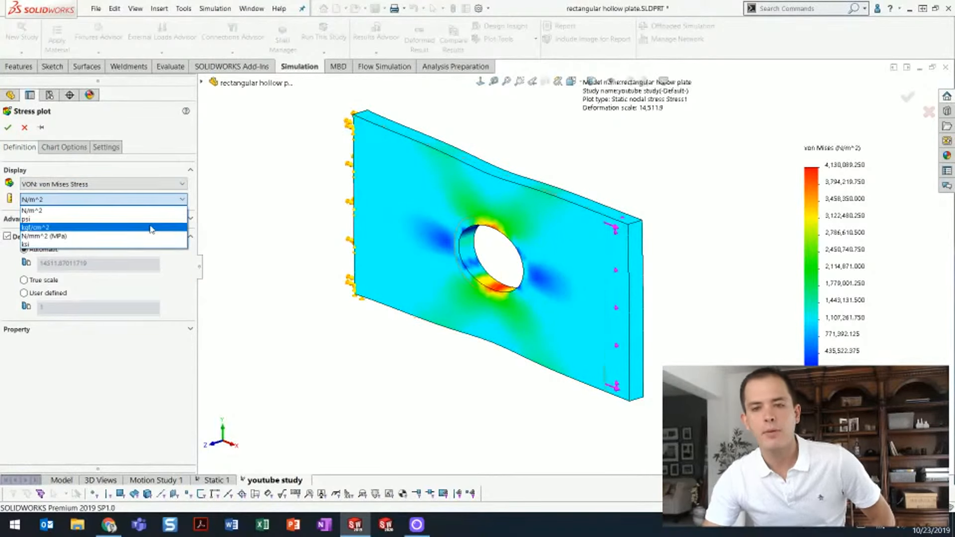
pyautogui.click(150, 219)
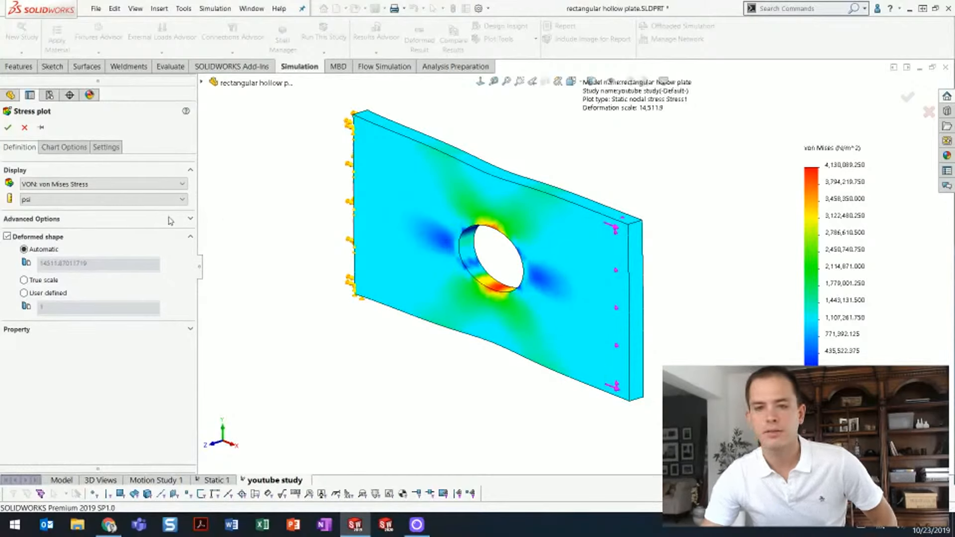
pyautogui.click(8, 128)
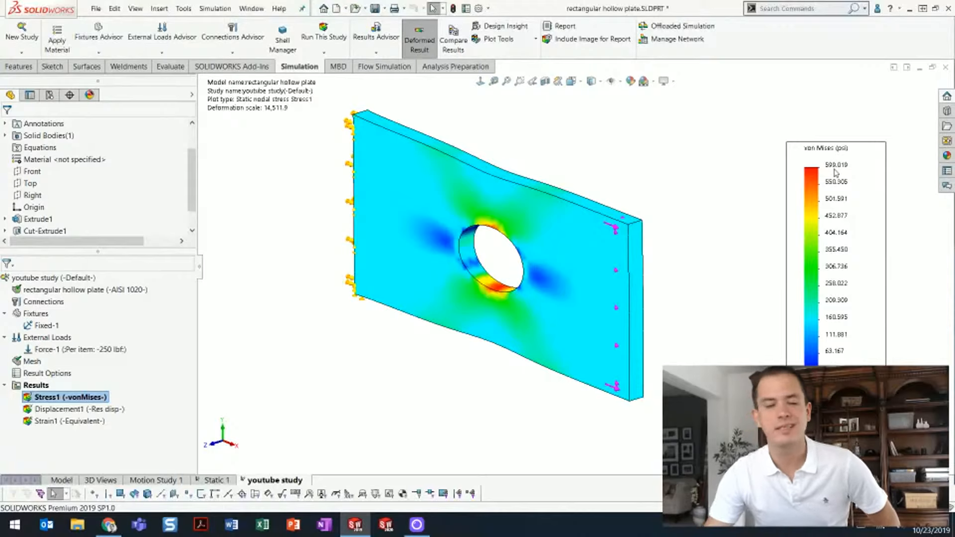
# Show the resultant displacement plot and set its legend's number format to floating.
pyautogui.doubleClick(73, 411)
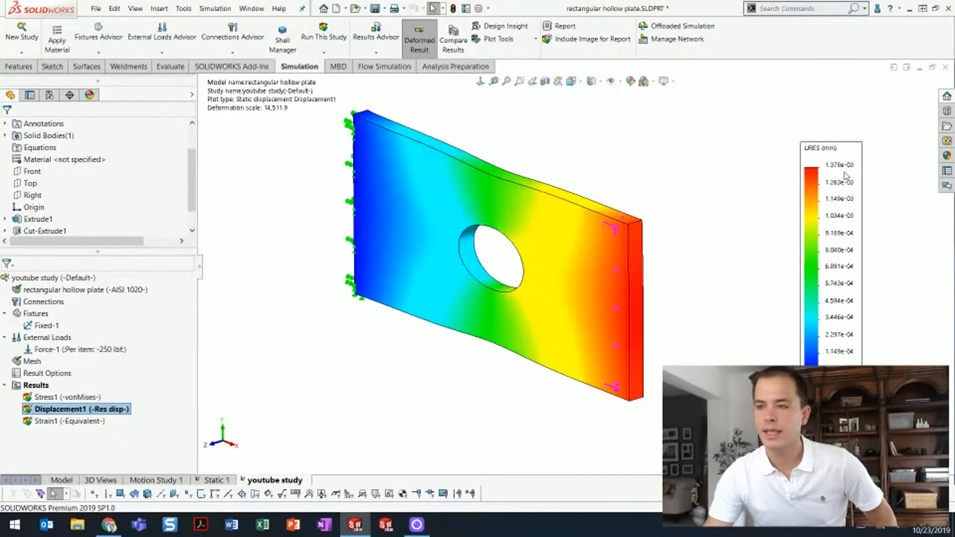
pyautogui.rightClick(110, 410)
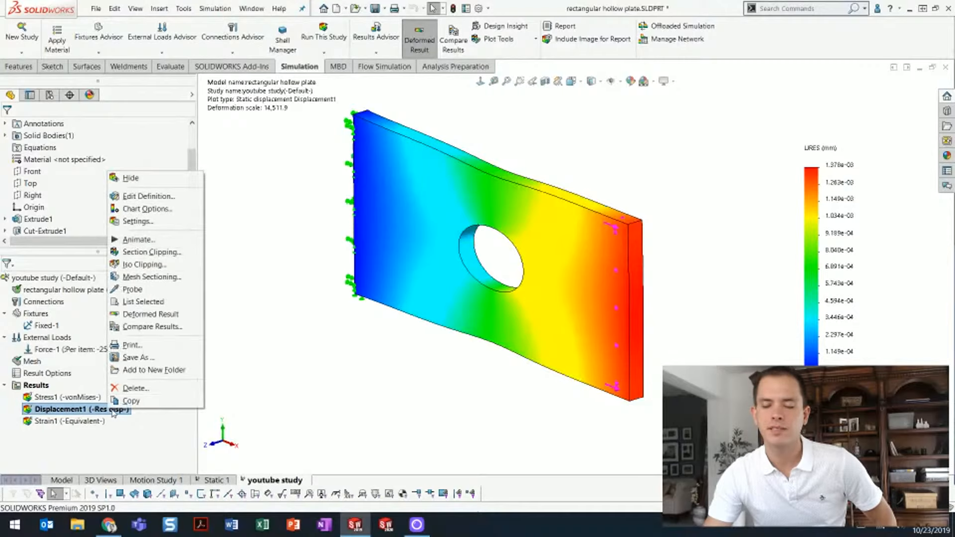
pyautogui.click(161, 220)
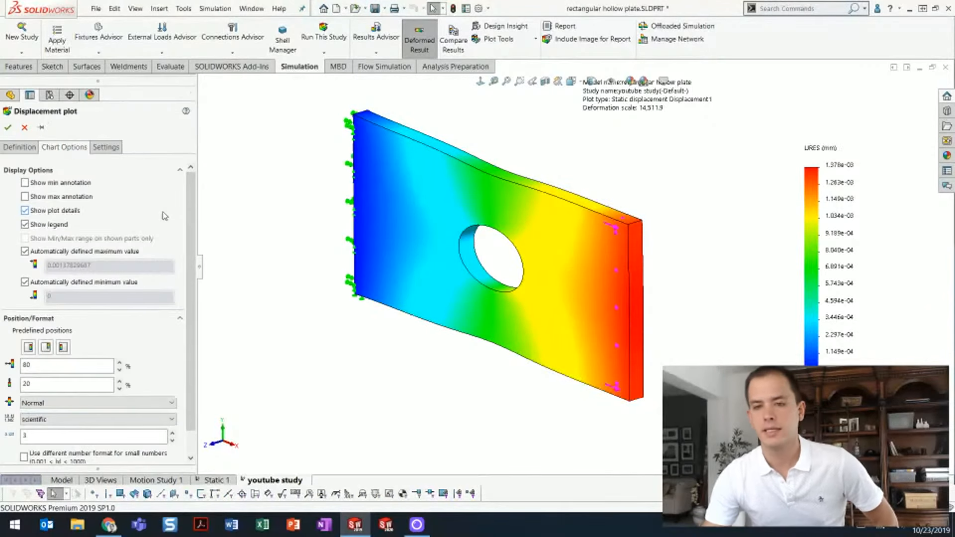
pyautogui.click(100, 419)
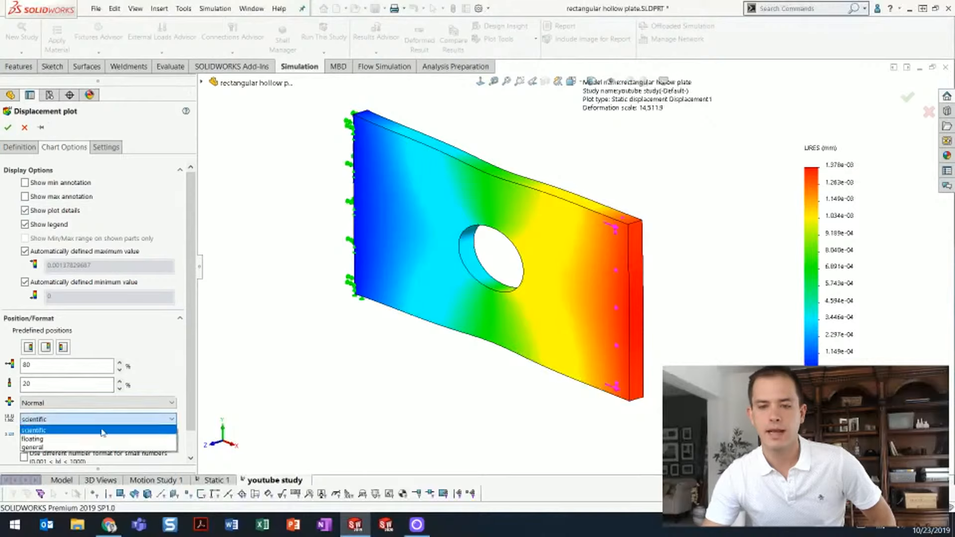
pyautogui.click(102, 440)
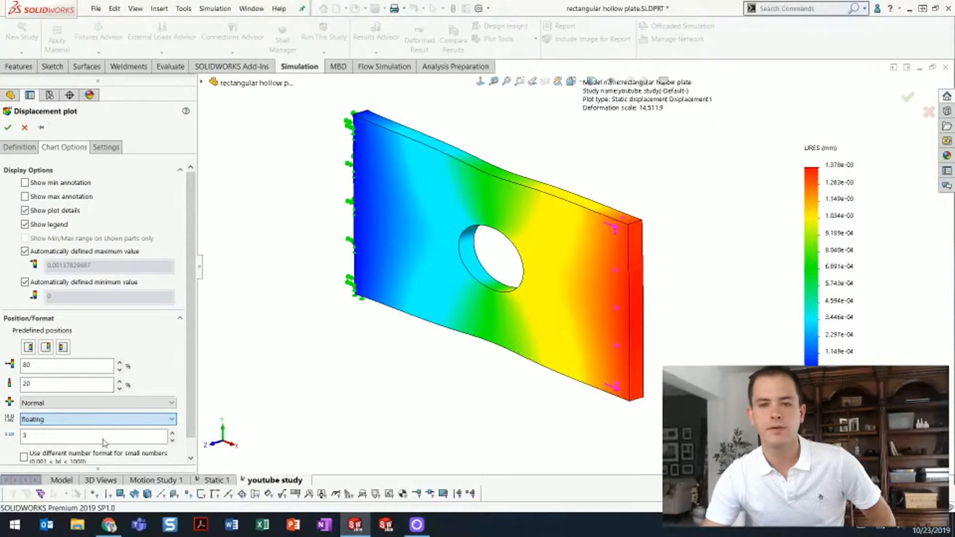
# Set the displacement plot's units to inches and apply the plot changes.
pyautogui.click(16, 147)
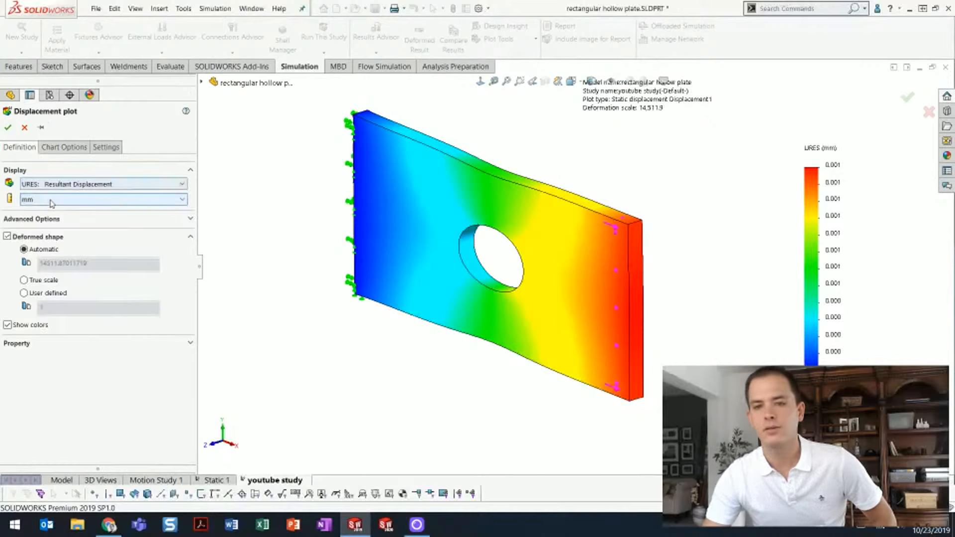
pyautogui.click(50, 200)
pyautogui.click(38, 278)
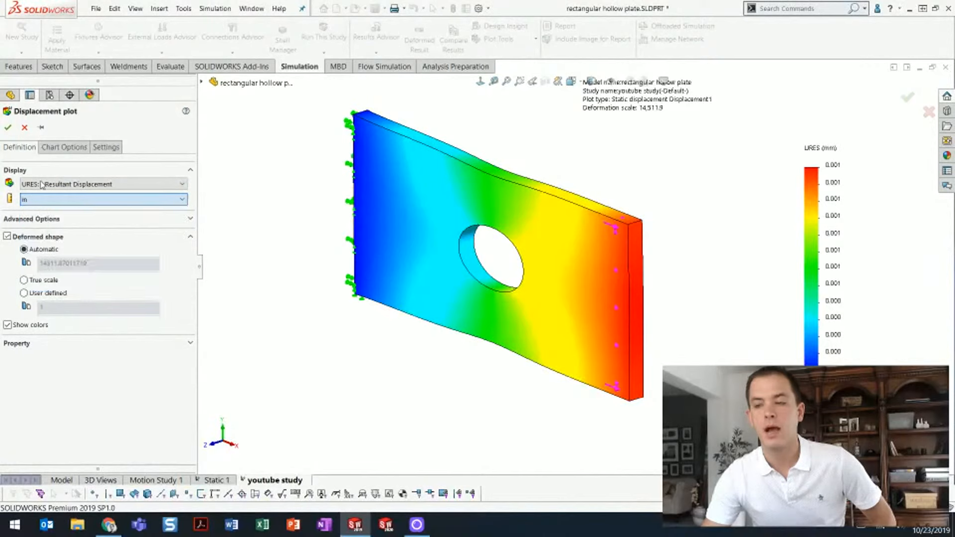
pyautogui.click(8, 128)
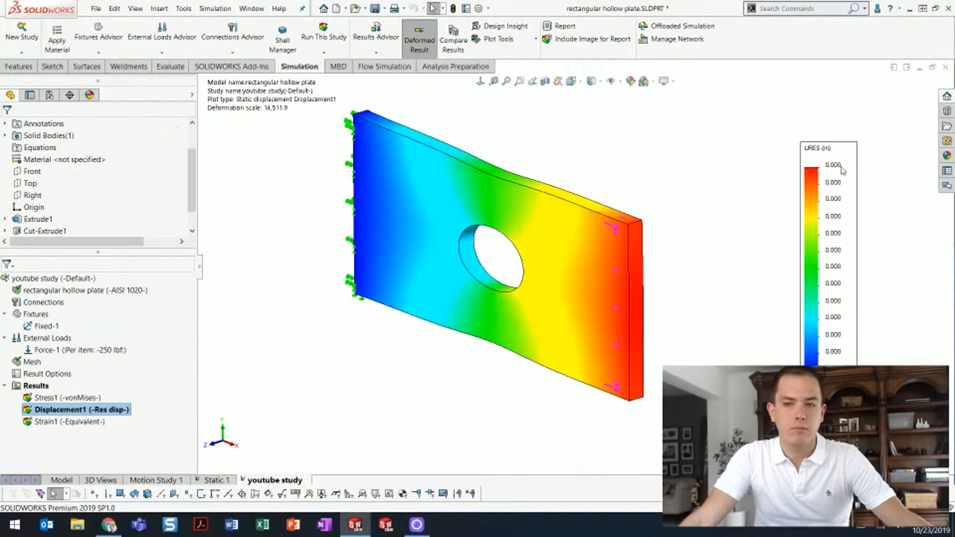
# Play the animation of the displacement plot, watch the plate deform, and close the animation.
pyautogui.rightClick(80, 407)
pyautogui.click(134, 239)
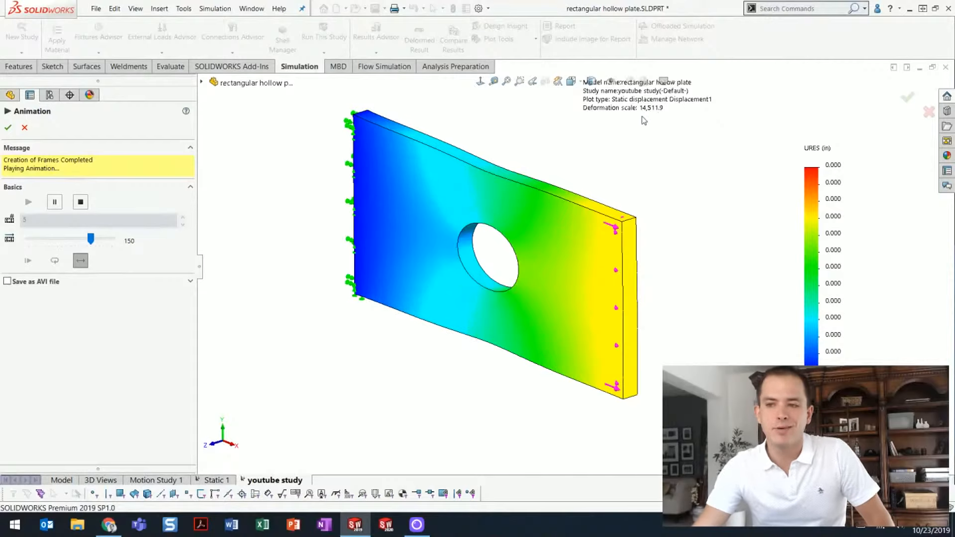
pyautogui.click(25, 128)
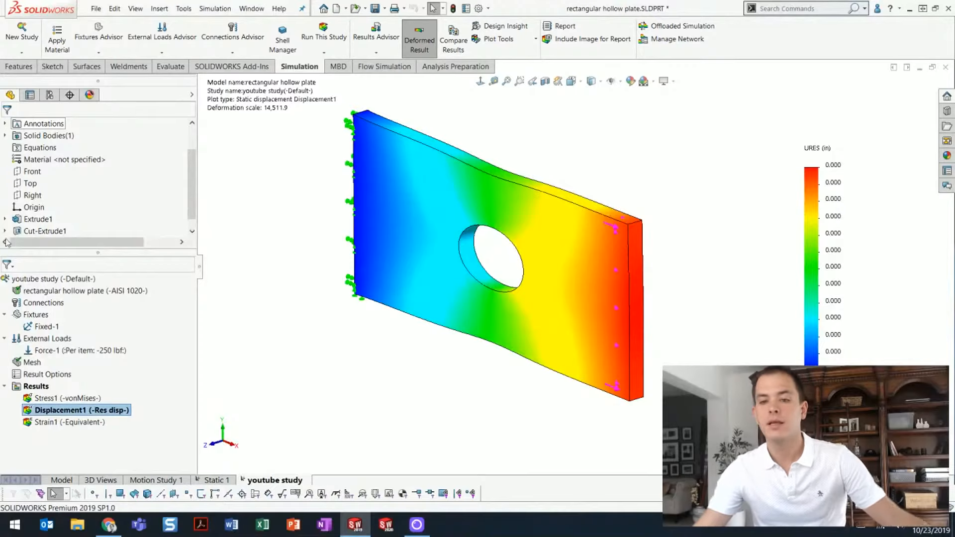
# Bring the von Mises stress plot back into view and look through the commands available for the study results.
pyautogui.click(67, 399)
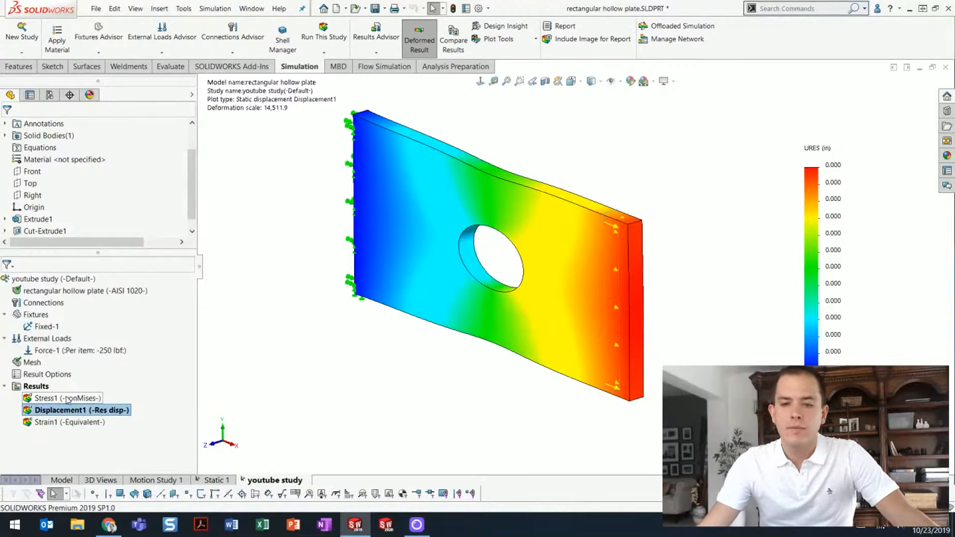
pyautogui.rightClick(98, 399)
pyautogui.click(102, 402)
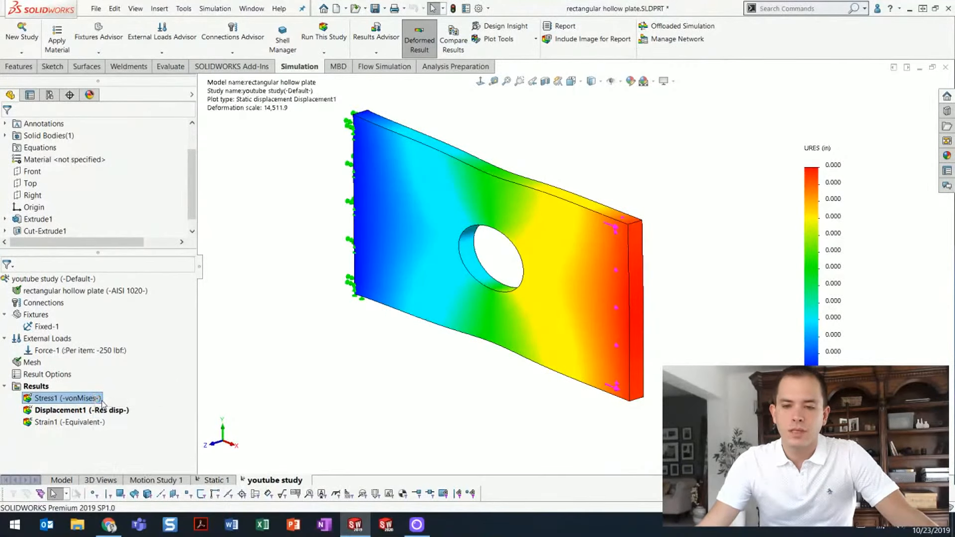
pyautogui.rightClick(33, 387)
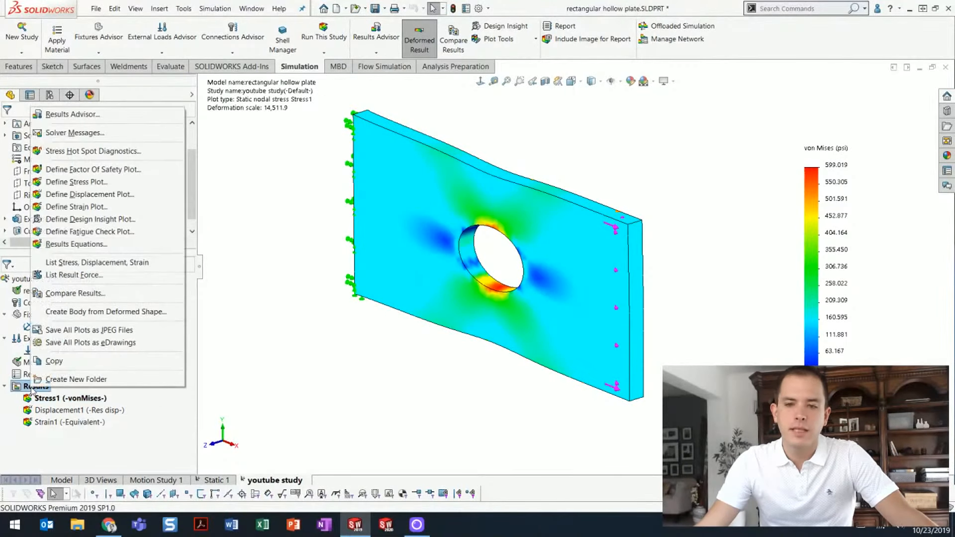
pyautogui.click(243, 393)
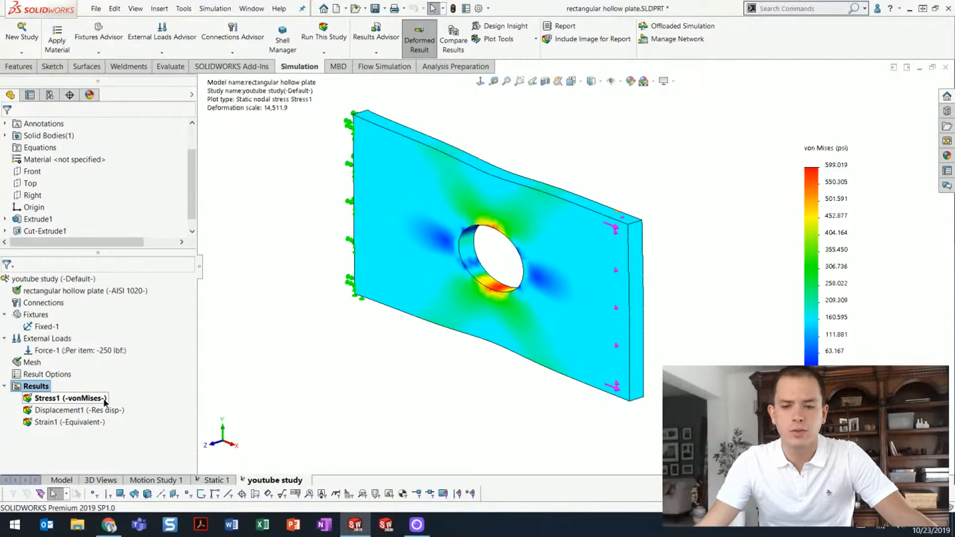
# Probe the von Mises stress plot at five locations on the plate's front face, from above the hole down toward the lower edge.
pyautogui.rightClick(105, 403)
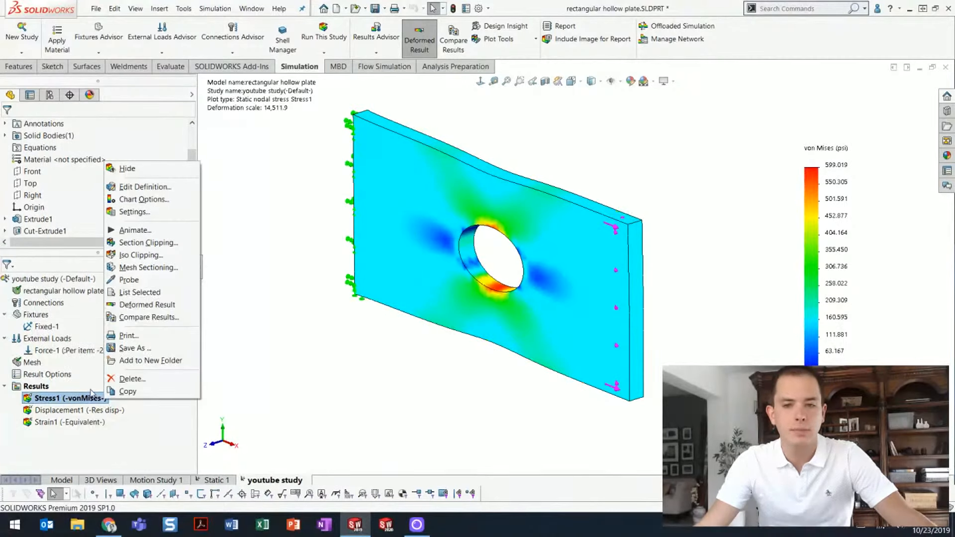
pyautogui.click(144, 280)
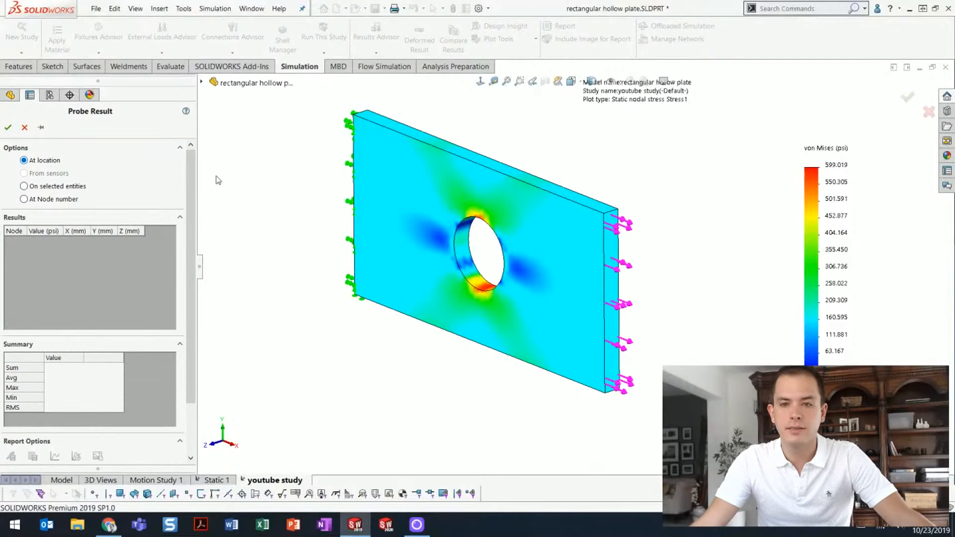
pyautogui.click(470, 173)
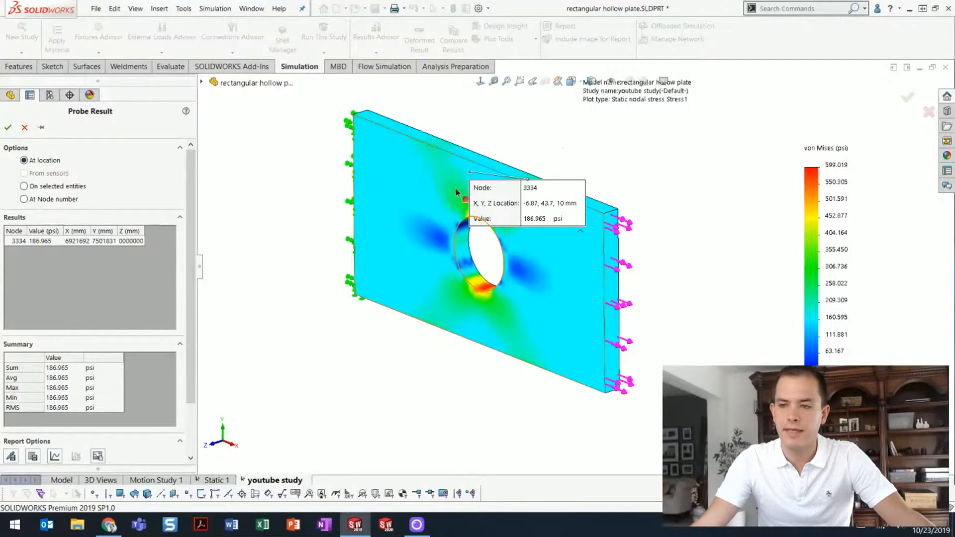
pyautogui.click(442, 223)
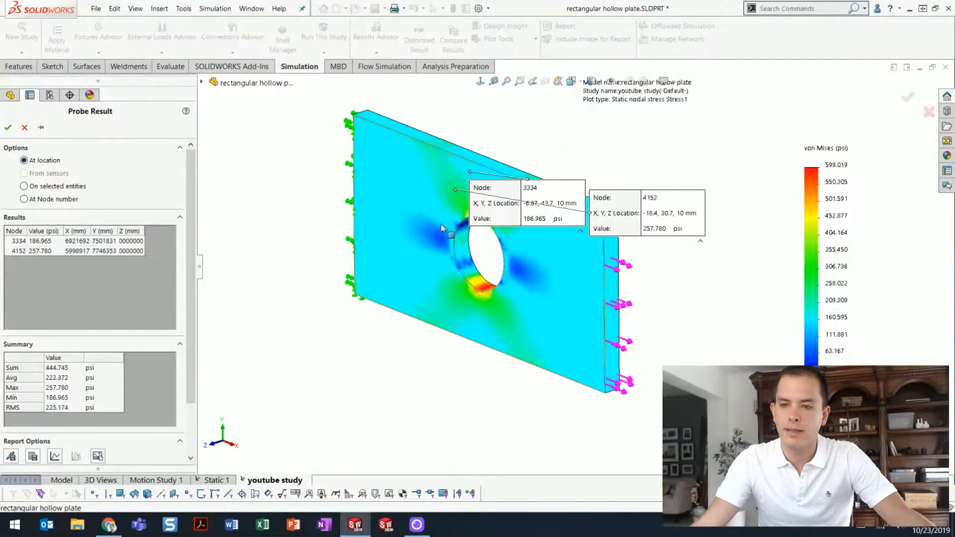
pyautogui.click(441, 225)
pyautogui.click(431, 278)
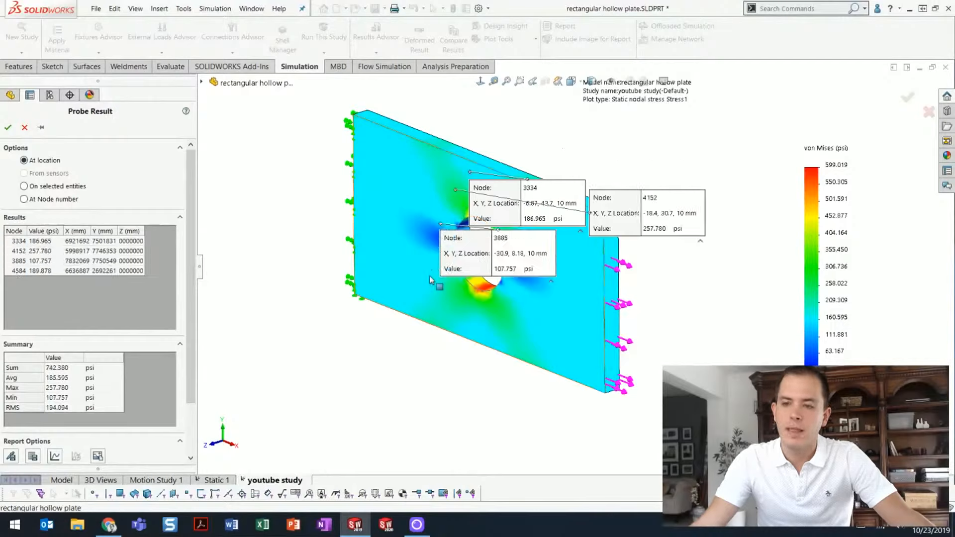
pyautogui.click(427, 300)
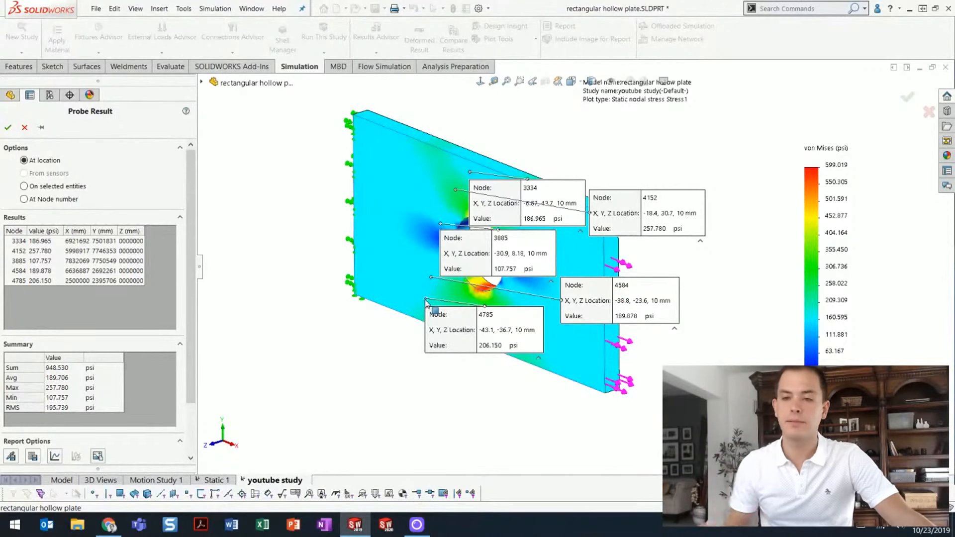
# Plot the probed stress values as a graph by node, close the graph, and leave the probe.
pyautogui.click(54, 456)
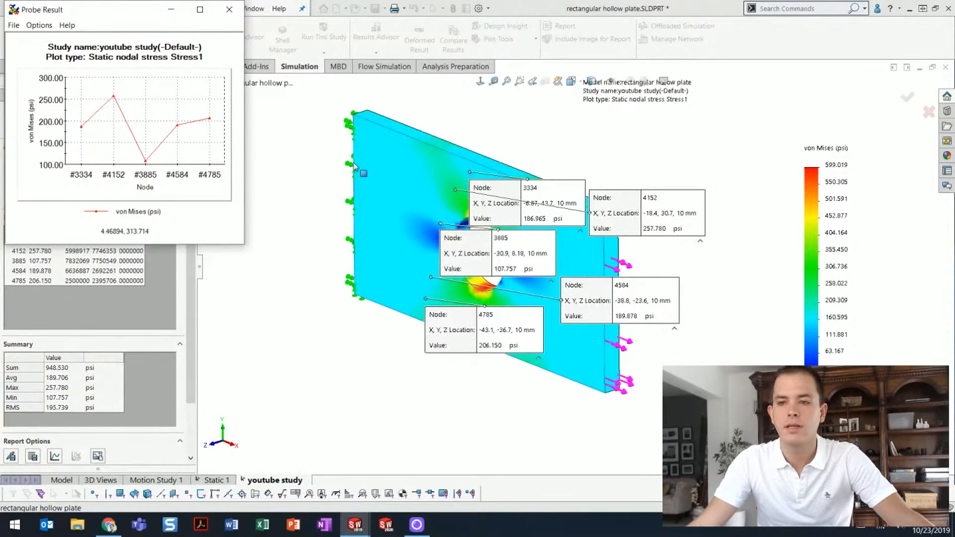
pyautogui.click(233, 10)
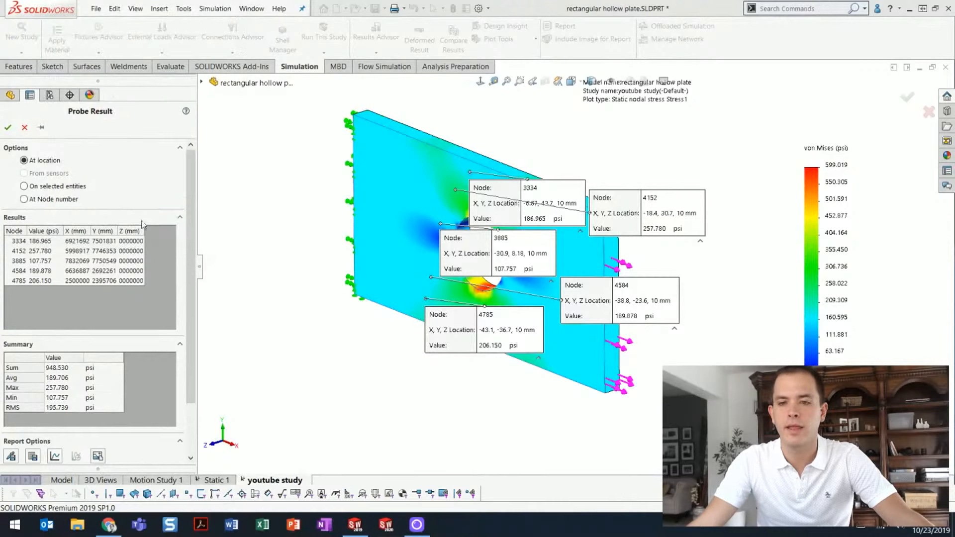
pyautogui.click(25, 128)
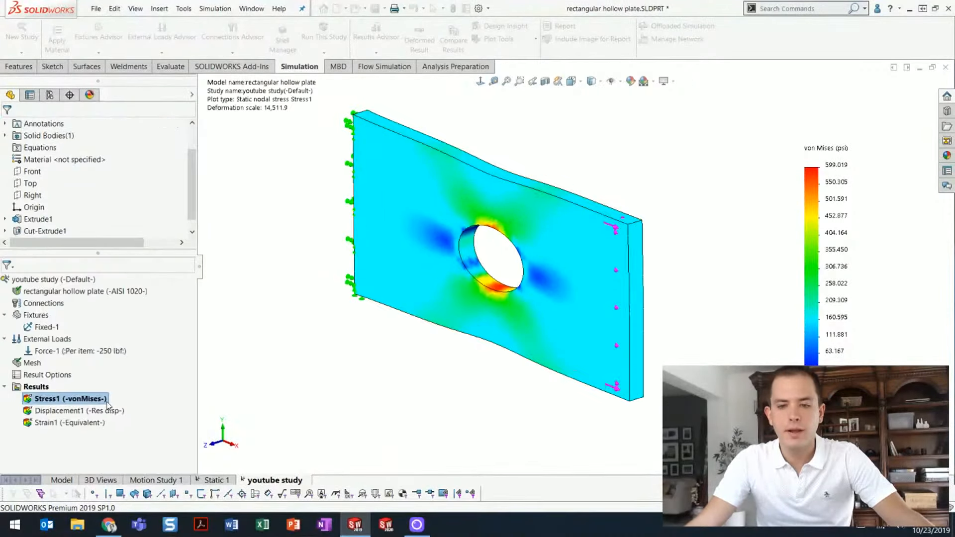
# Start section clipping on the von Mises stress plot and use the Top plane as the section plane.
pyautogui.rightClick(97, 399)
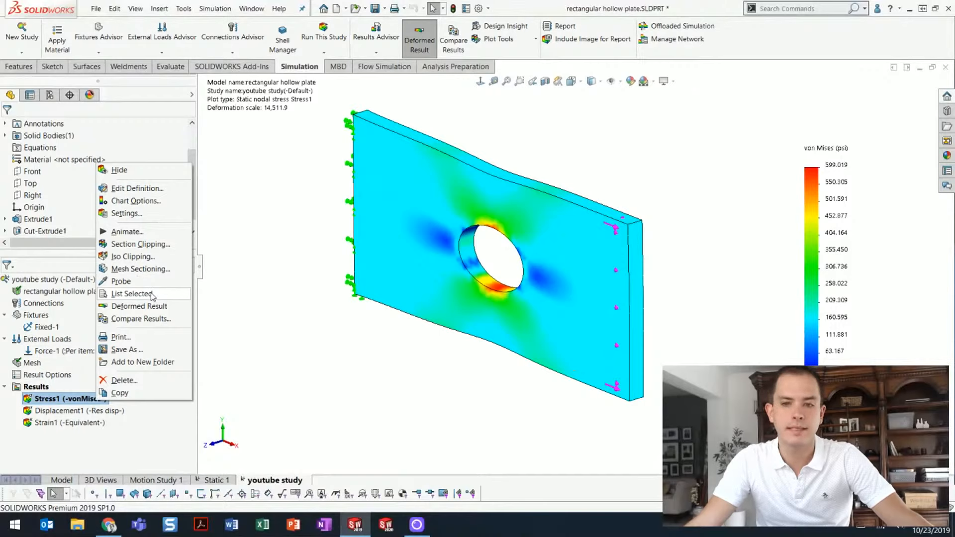
pyautogui.click(163, 246)
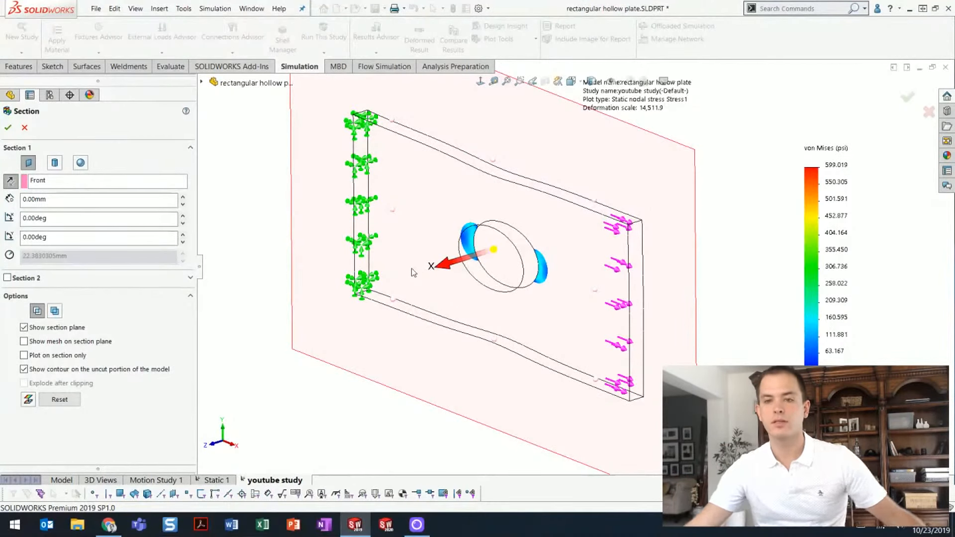
pyautogui.click(58, 183)
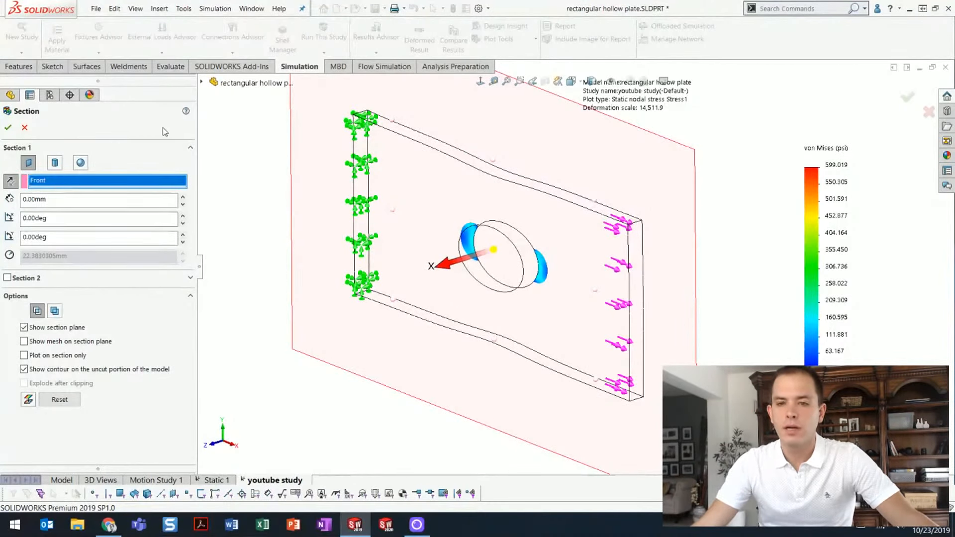
pyautogui.click(202, 83)
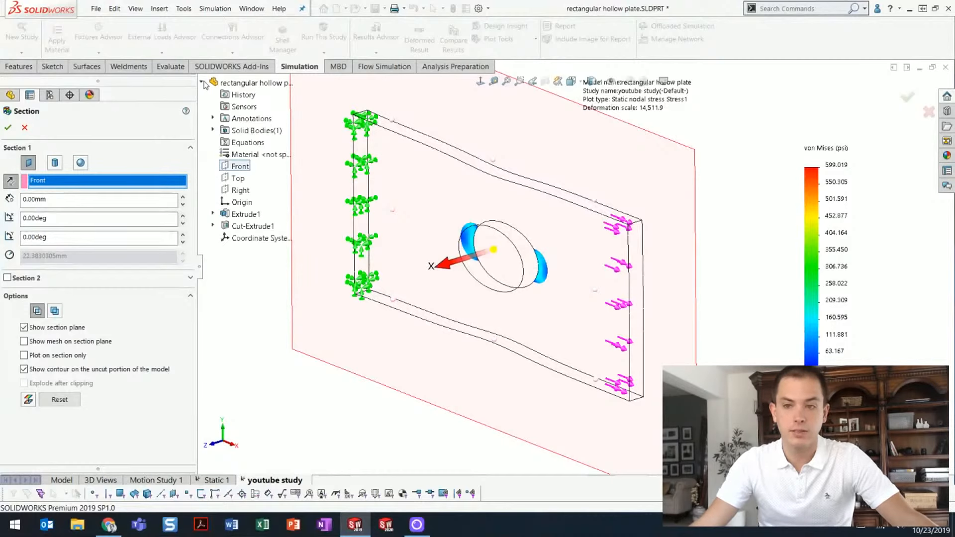
pyautogui.click(237, 179)
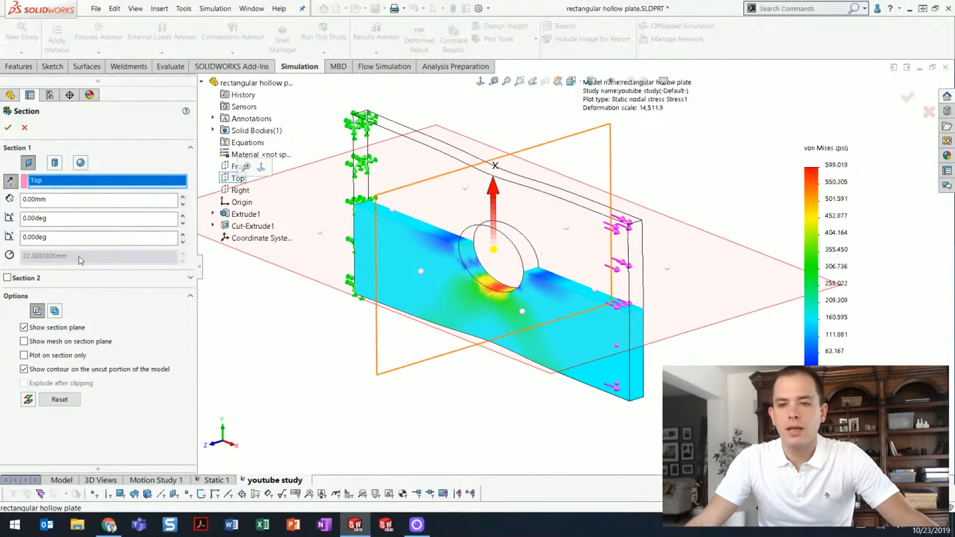
# Tilt the section plane by setting its first rotation angle to 13 degrees and accept the section.
pyautogui.click(183, 216)
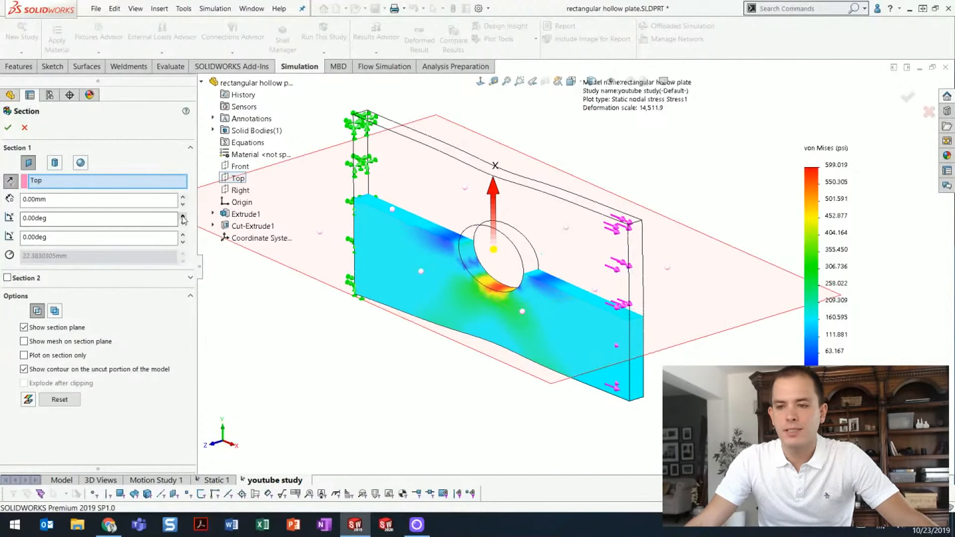
pyautogui.click(183, 216)
pyautogui.click(183, 216)
pyautogui.click(183, 217)
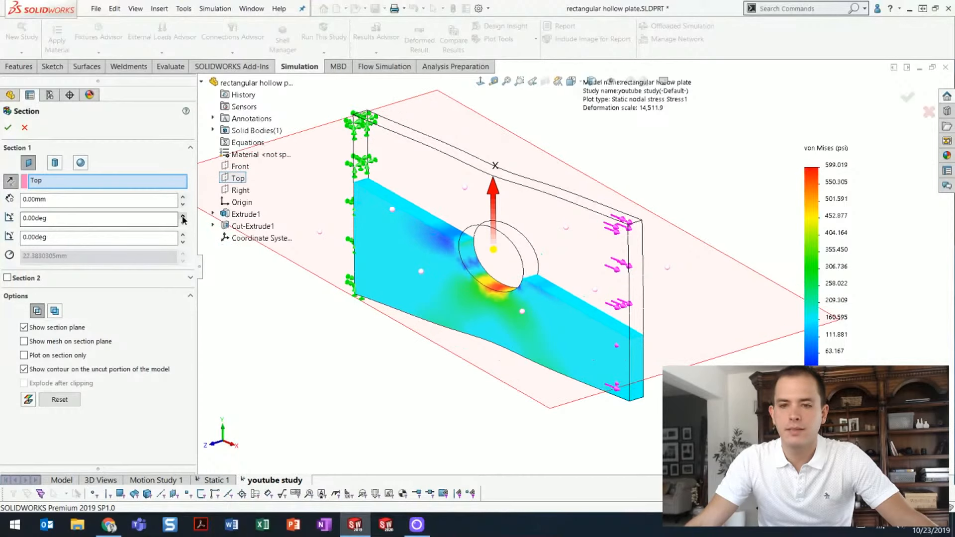
pyautogui.click(183, 217)
pyautogui.click(183, 217)
pyautogui.click(183, 217)
pyautogui.click(183, 218)
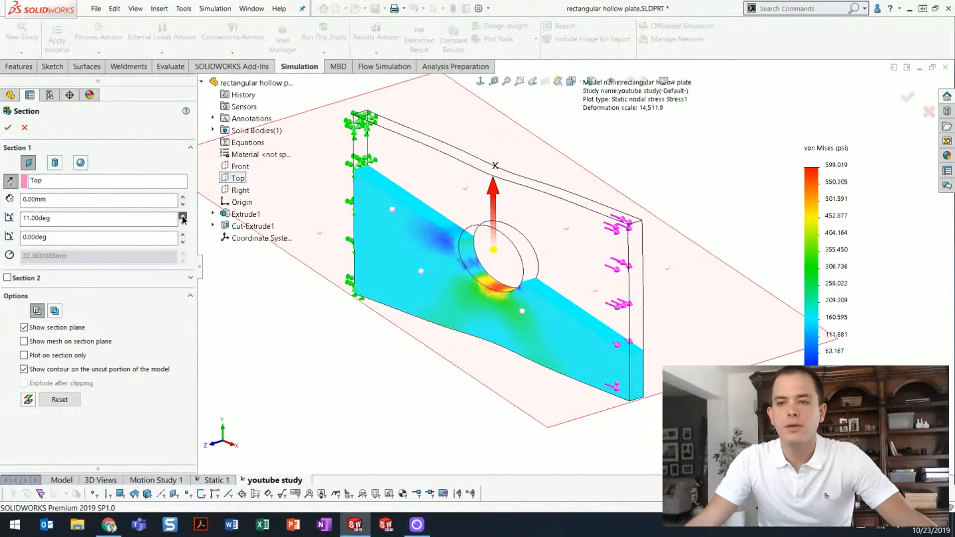
pyautogui.click(183, 217)
pyautogui.click(183, 218)
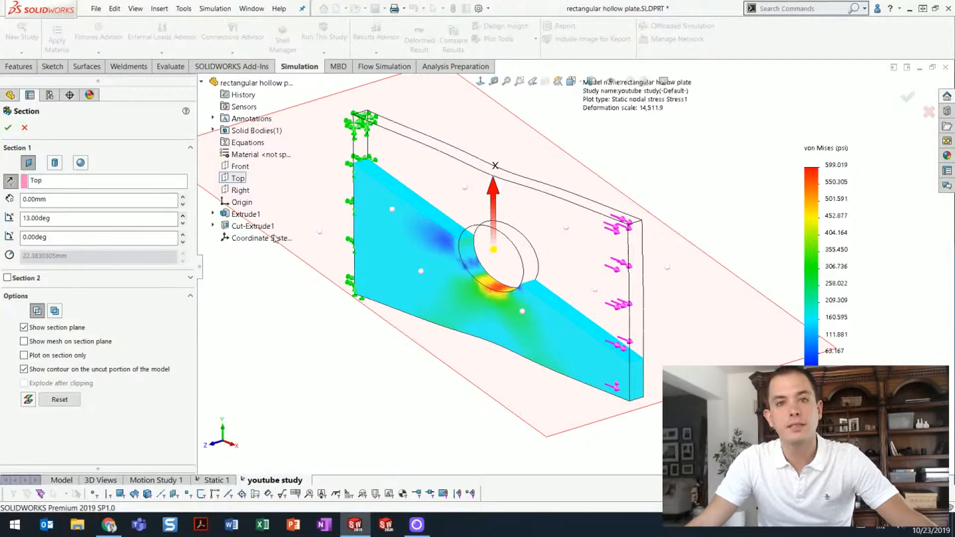
pyautogui.click(8, 128)
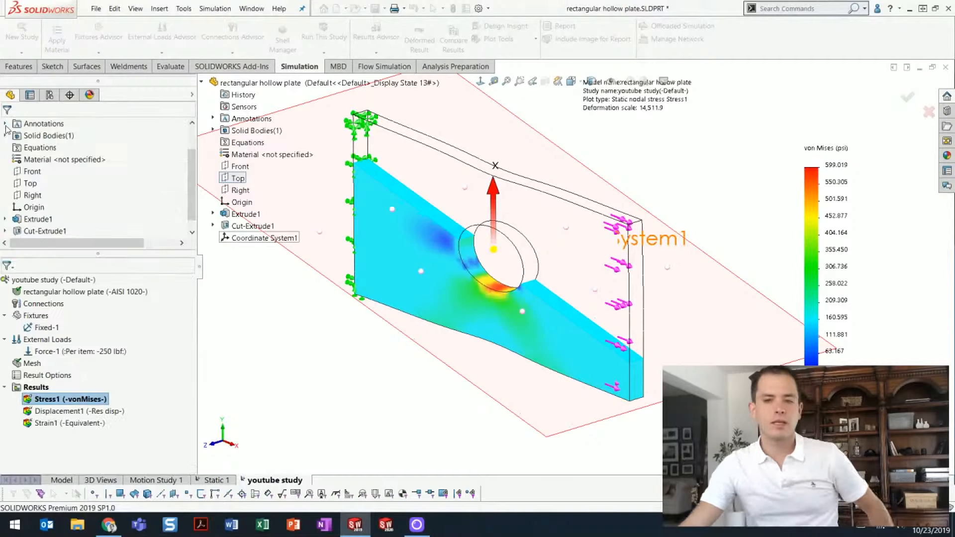
# Reopen the section clipping of the von Mises stress plot, switch the clipping off, and accept.
pyautogui.rightClick(73, 405)
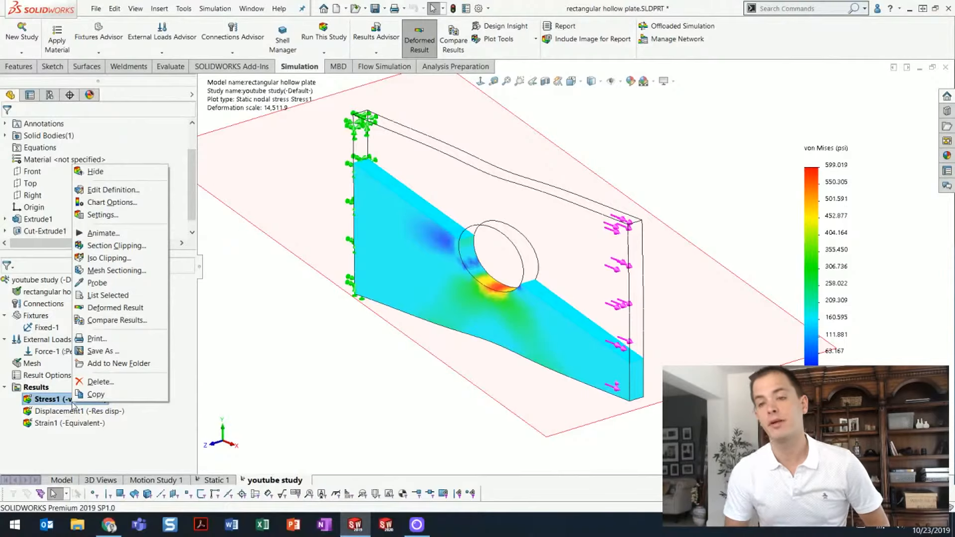
pyautogui.click(265, 336)
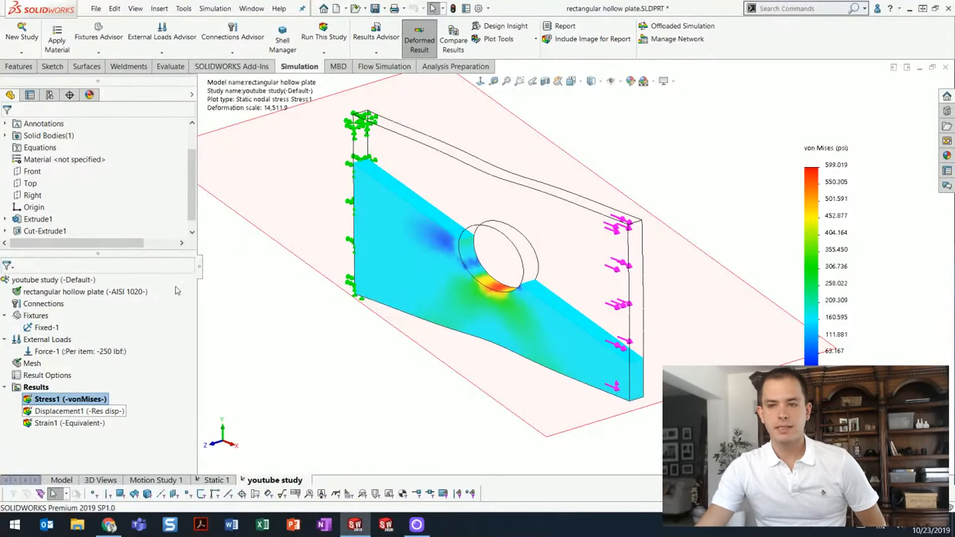
pyautogui.scroll(1, 332, 391)
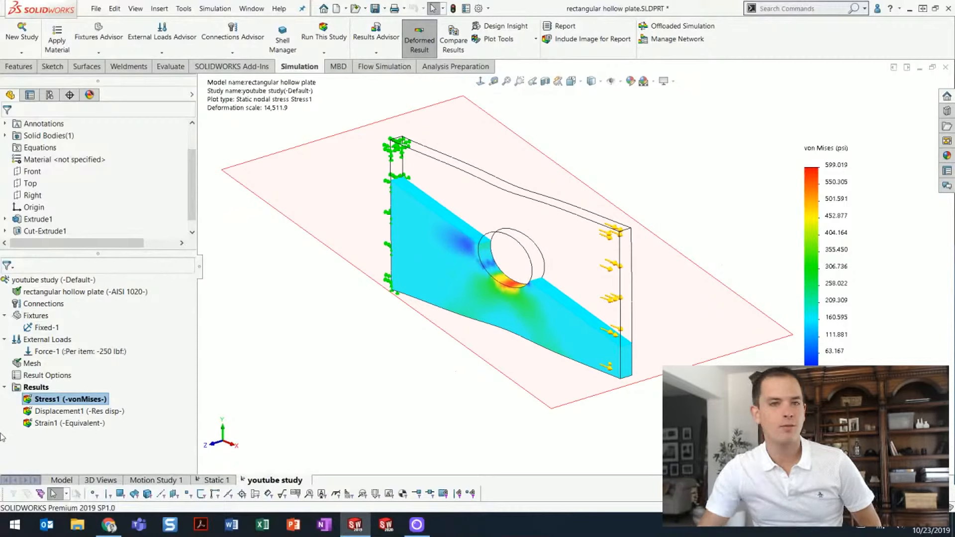
pyautogui.rightClick(28, 403)
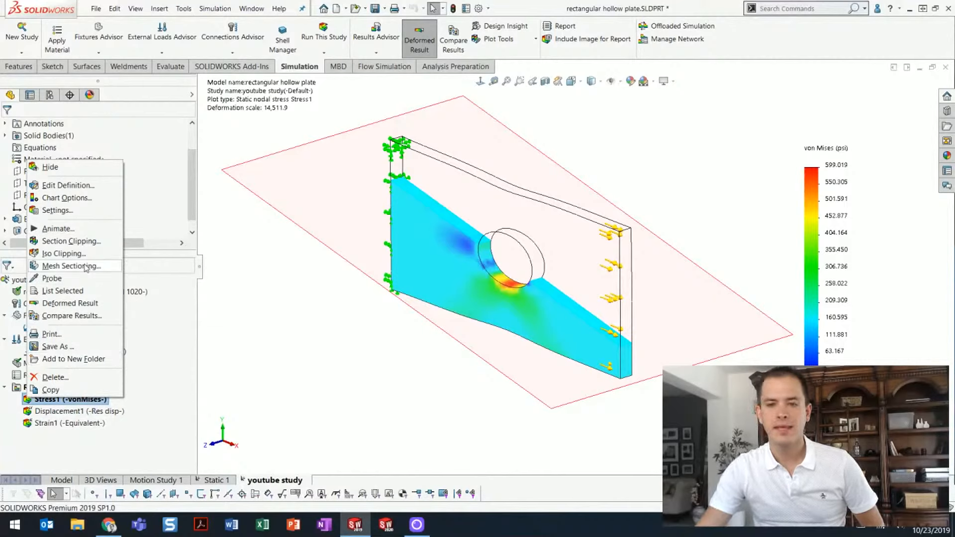
pyautogui.click(89, 243)
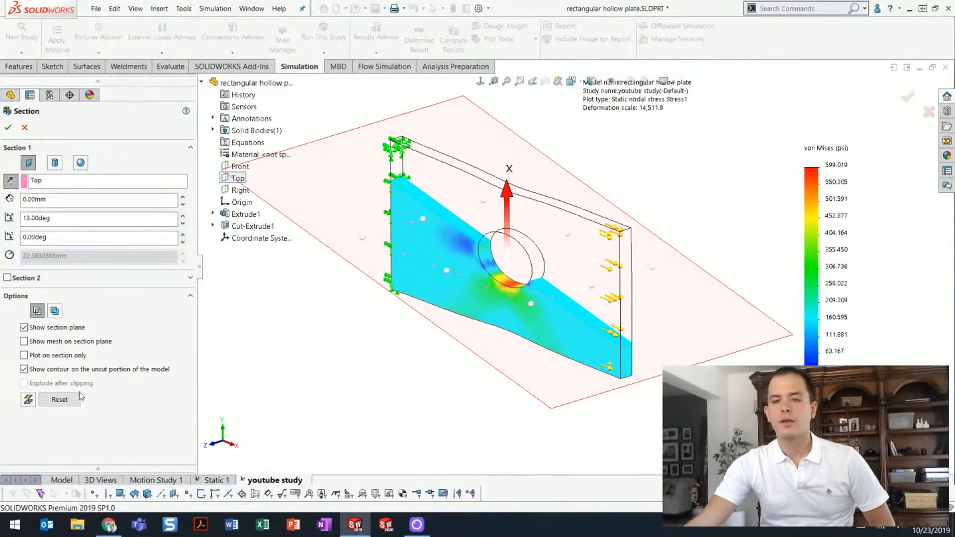
pyautogui.click(28, 399)
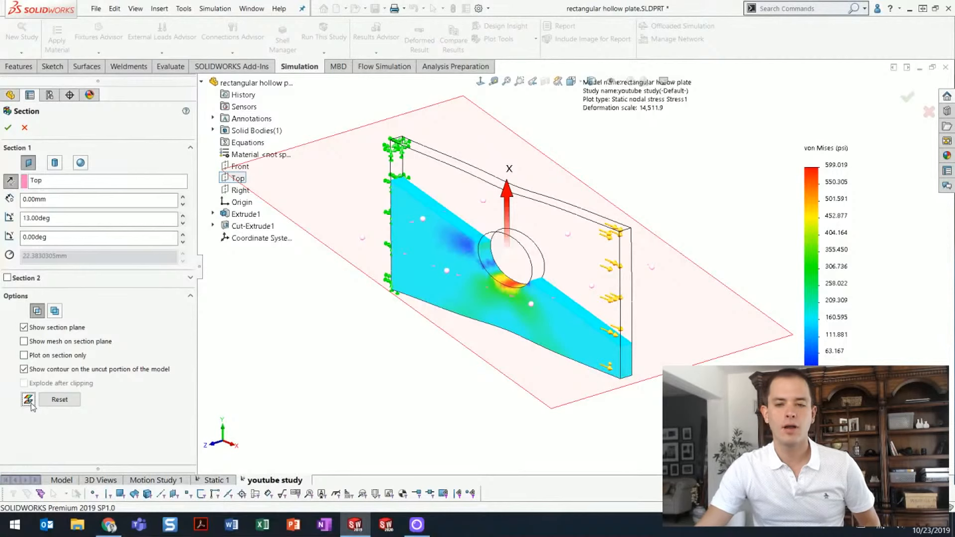
pyautogui.click(8, 128)
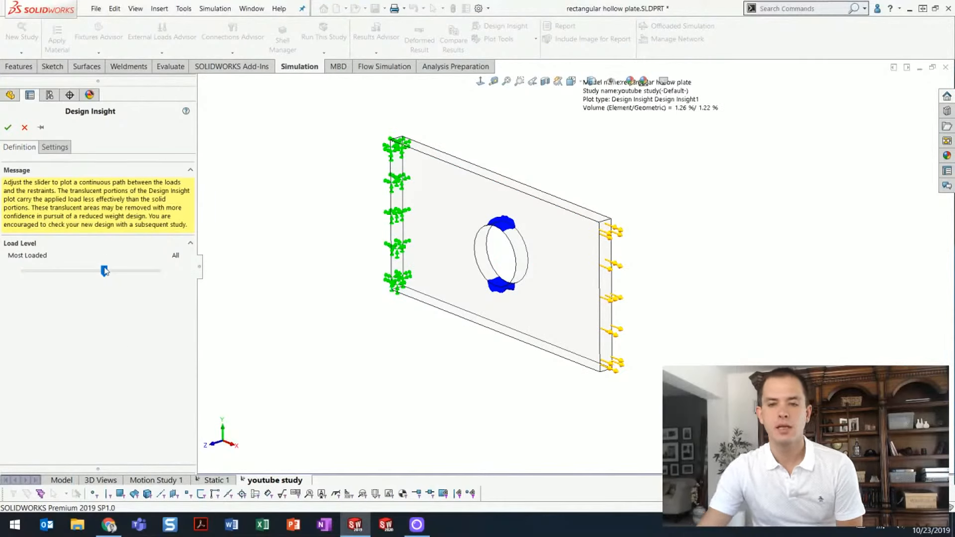
# Try several load levels in the Design Insight plot, settle about two thirds of the way from Most Loaded to All, and accept the plot.
pyautogui.moveTo(104, 273); pyautogui.dragTo(78, 275)
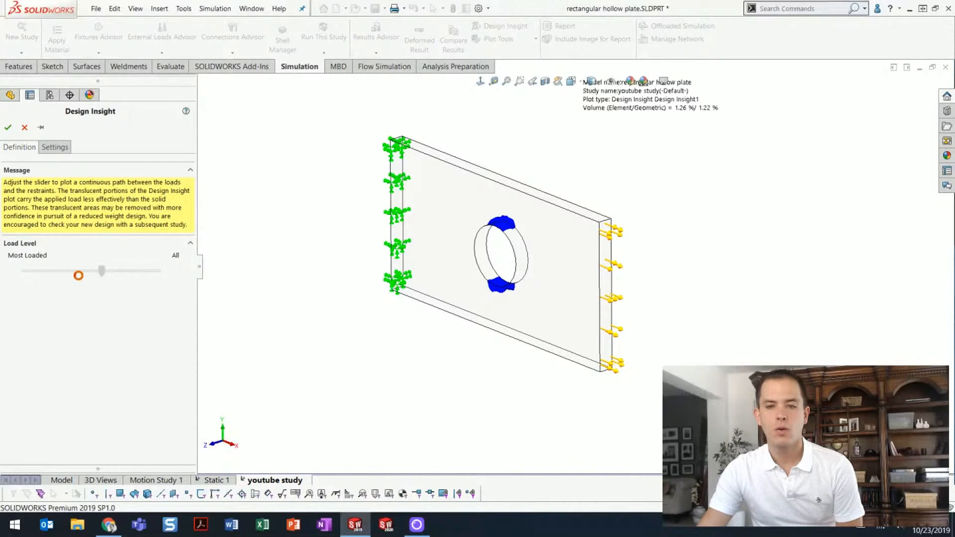
pyautogui.click(52, 272)
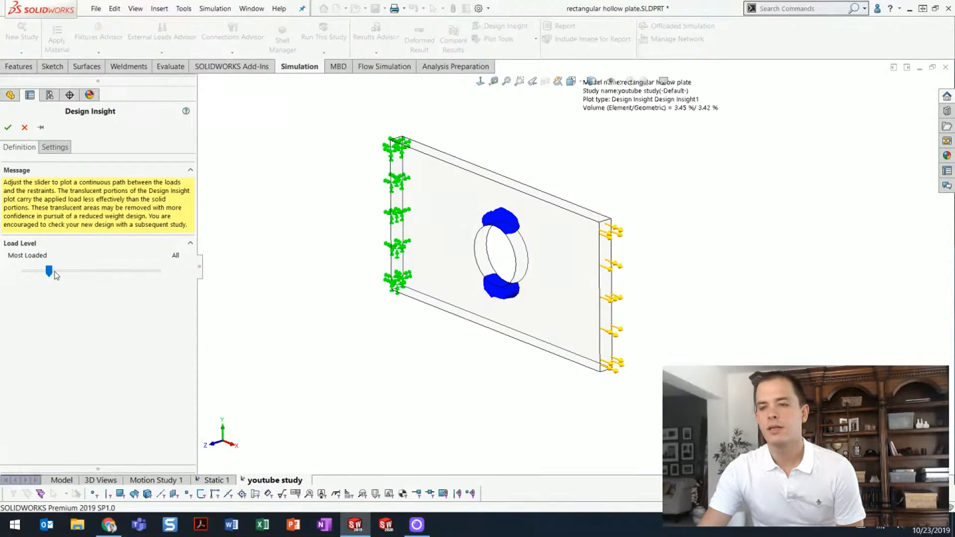
pyautogui.click(77, 271)
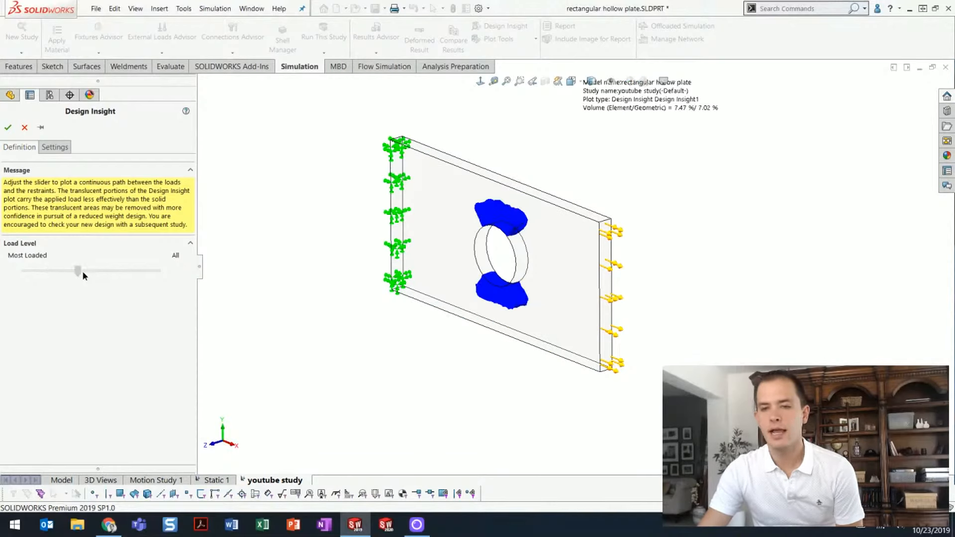
pyautogui.moveTo(84, 272); pyautogui.dragTo(84, 273)
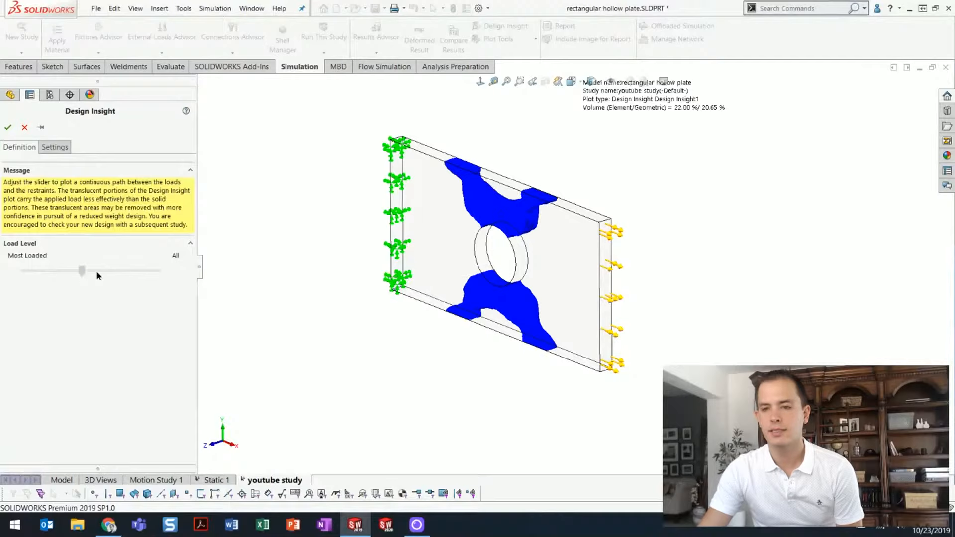
pyautogui.click(114, 270)
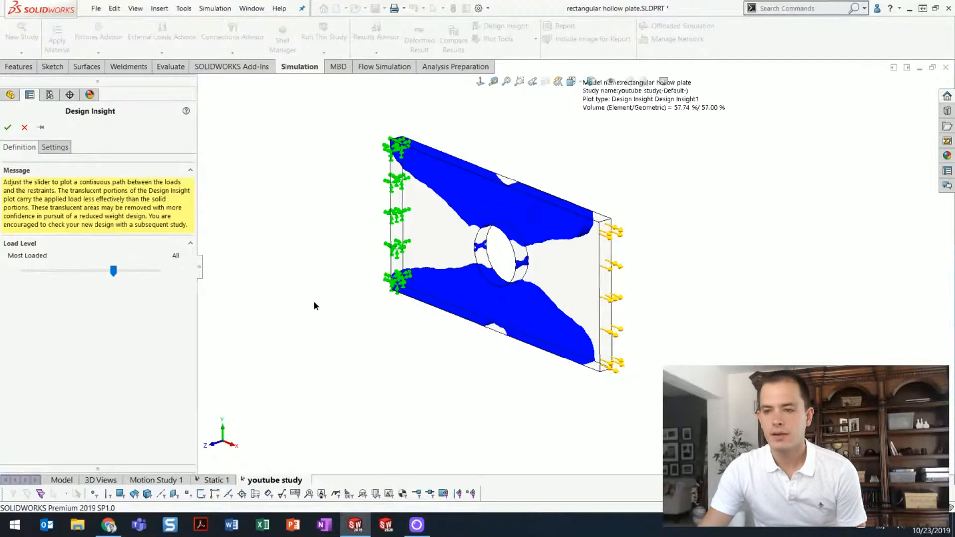
pyautogui.moveTo(316, 302); pyautogui.dragTo(426, 240, button='middle')
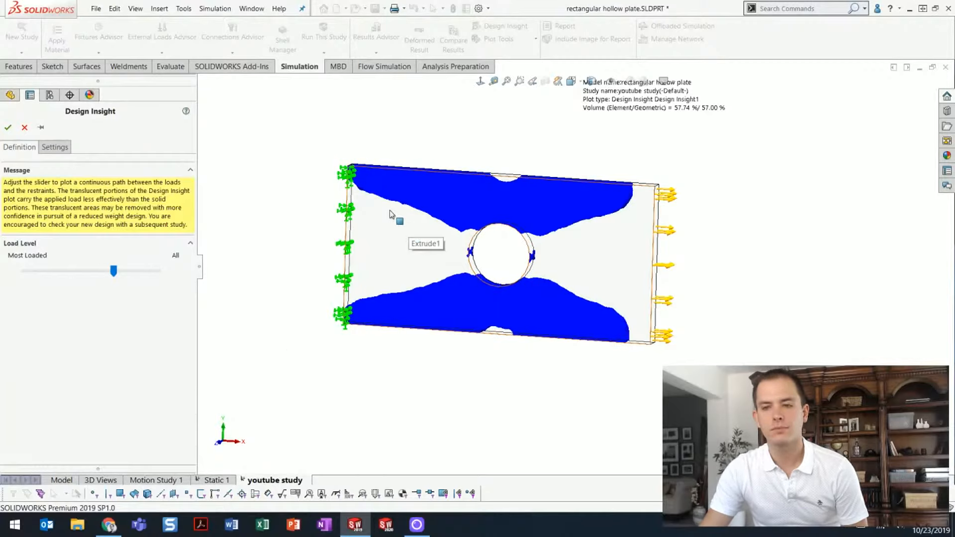
pyautogui.click(7, 128)
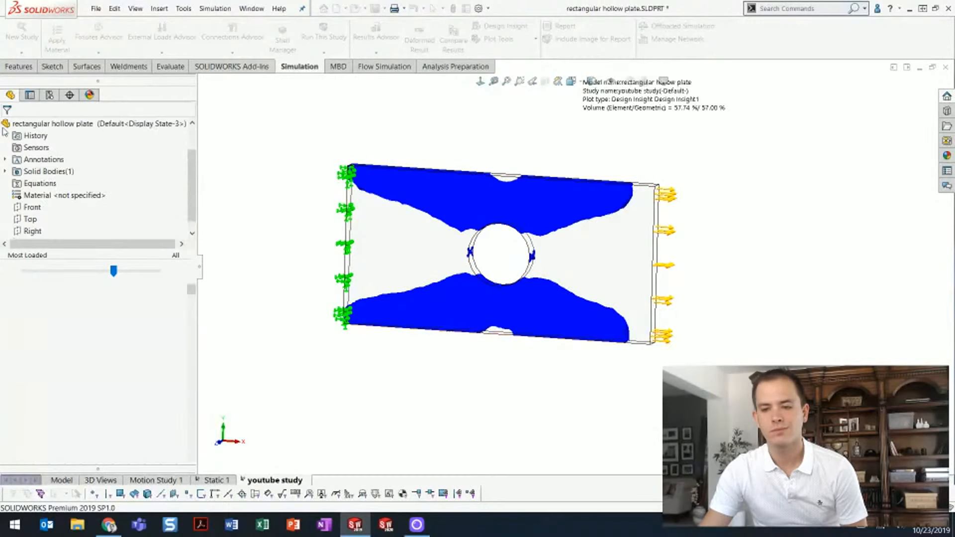